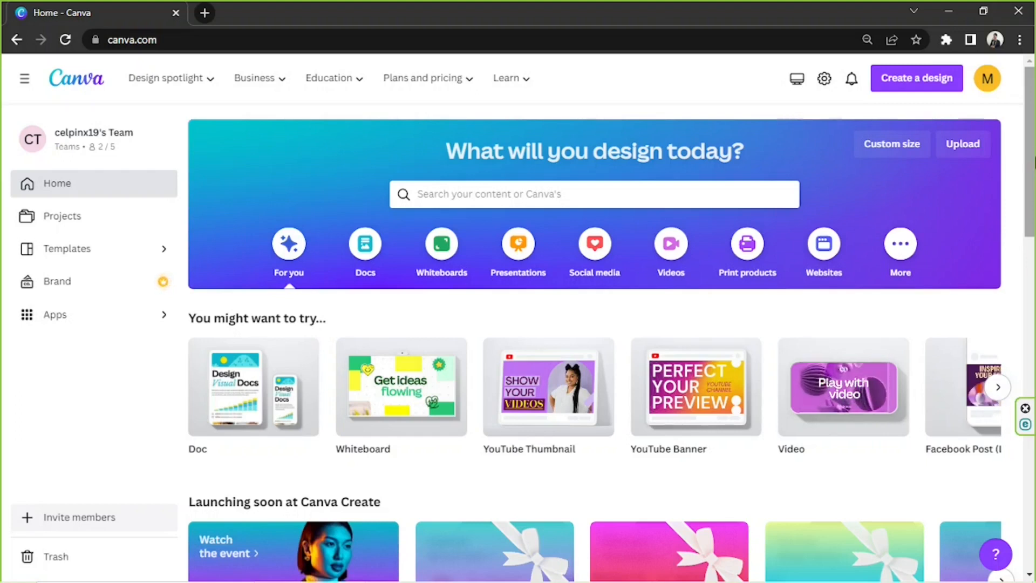
# - Search the template library for "watermark" and show all matching templates
pyautogui.click(469, 195)
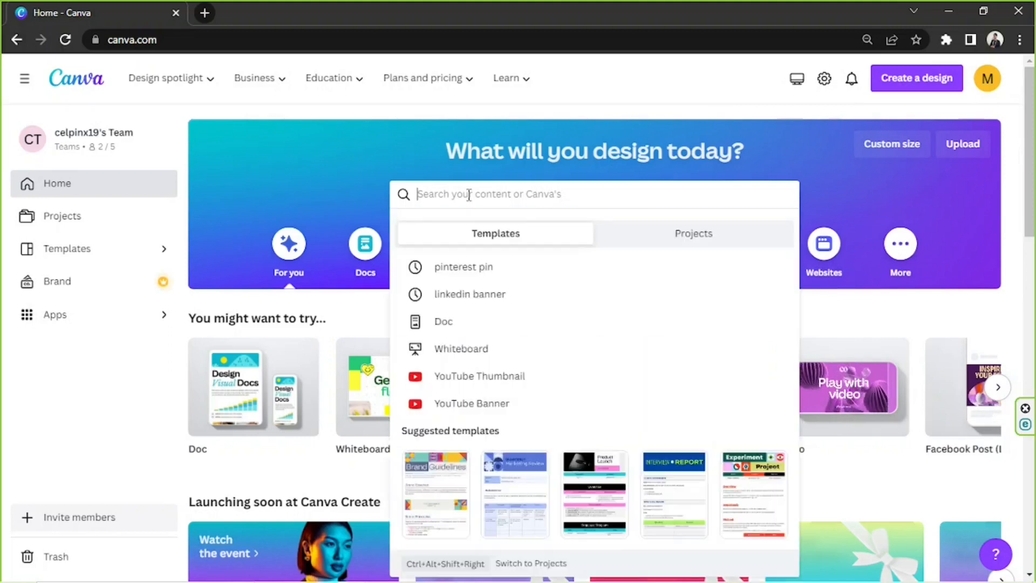
pyautogui.write('watermark')
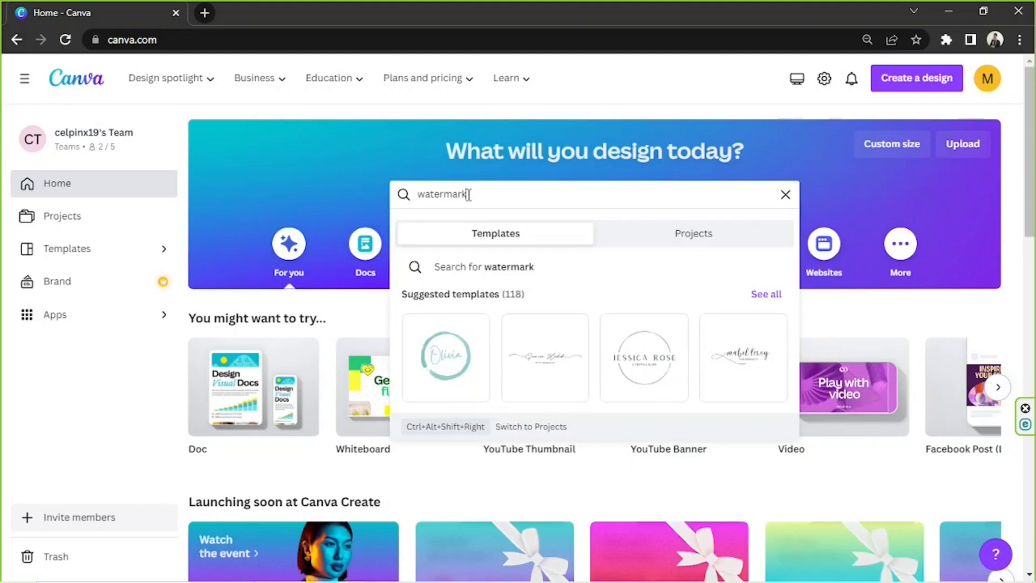
pyautogui.click(766, 295)
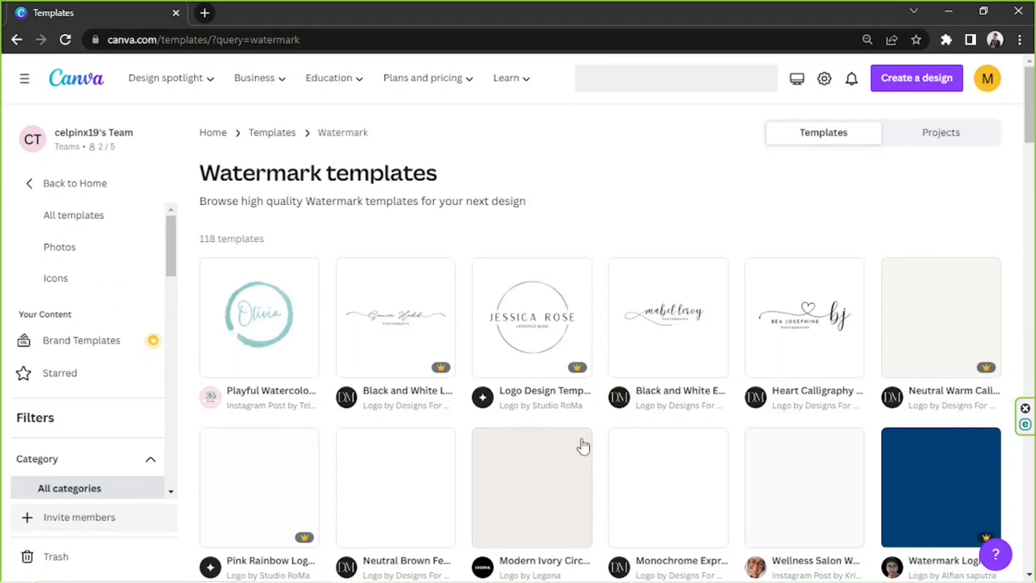
# - Open the "Playful Watercolor Blue Minimalist Logo Name Instagram Post" template from the watermark results for customizing
pyautogui.scroll(-3, 1034, 133)
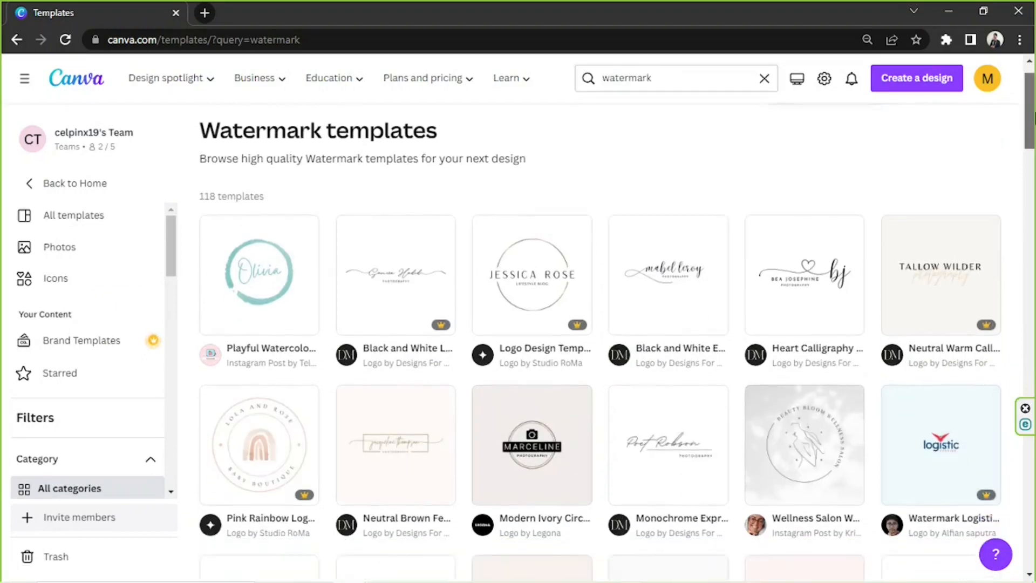
pyautogui.scroll(-7, 1033, 132)
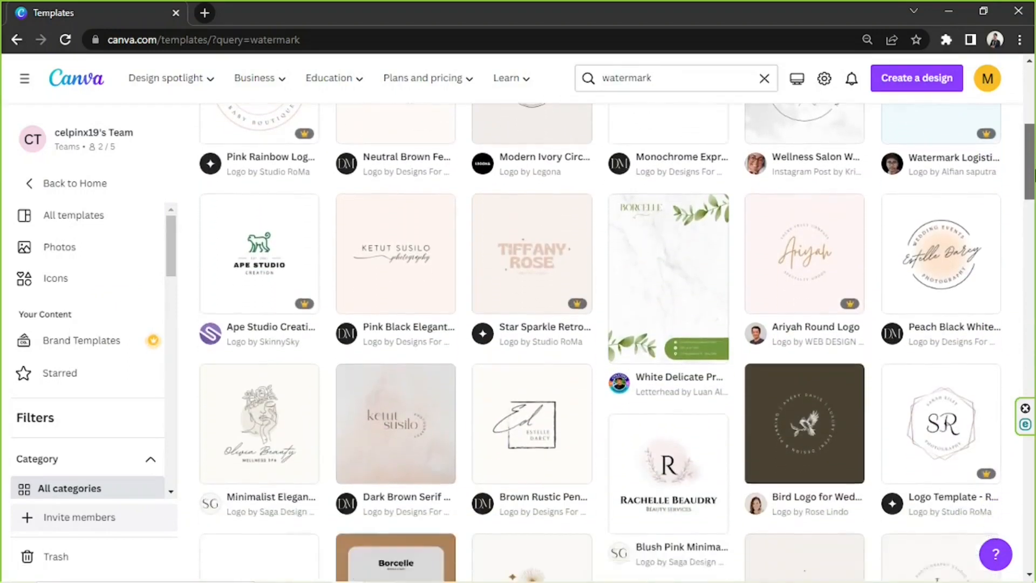
pyautogui.moveTo(1034, 189); pyautogui.dragTo(1034, 239)
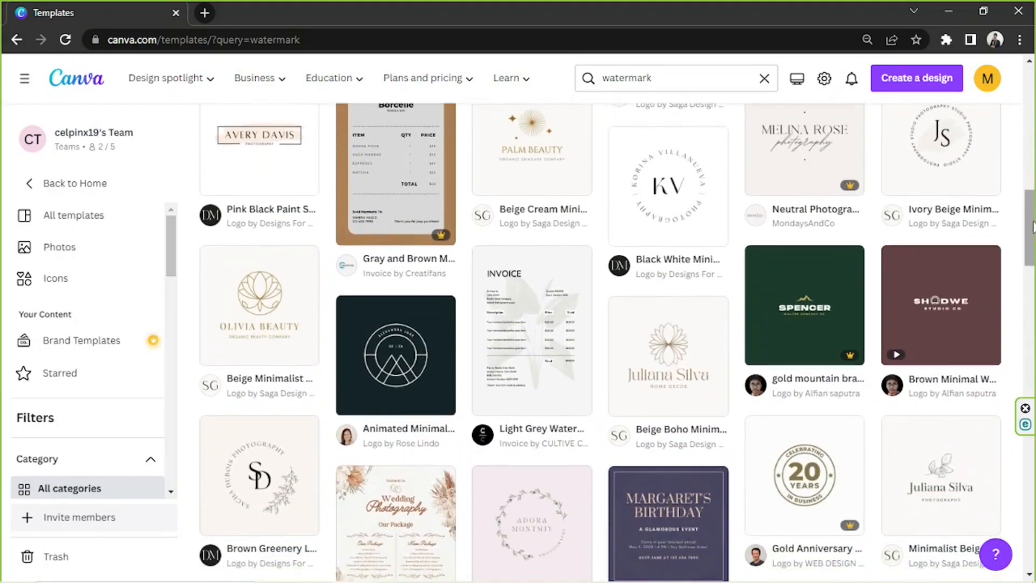
pyautogui.moveTo(1034, 210); pyautogui.dragTo(1034, 298)
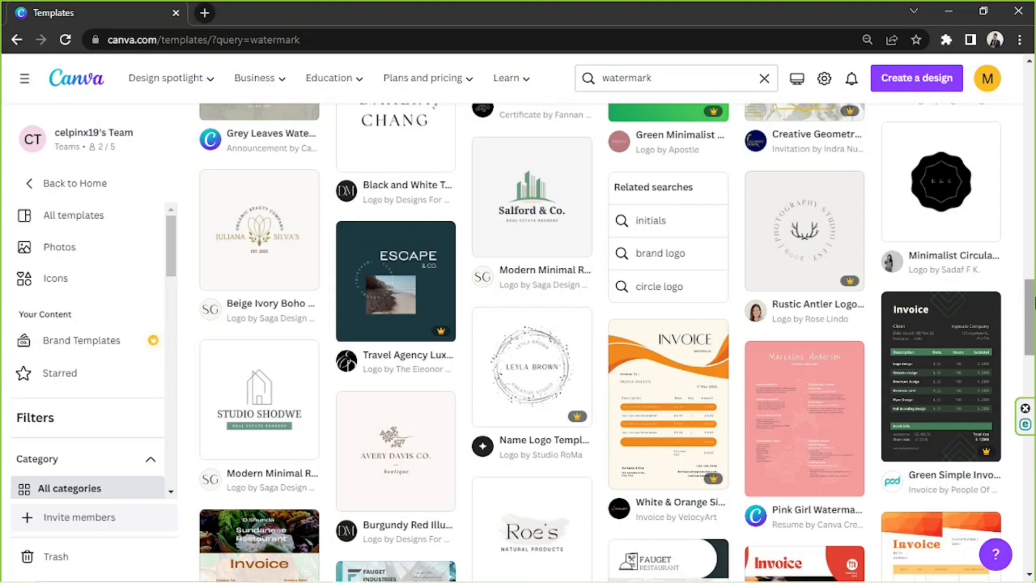
pyautogui.moveTo(1035, 324); pyautogui.dragTo(1034, 91)
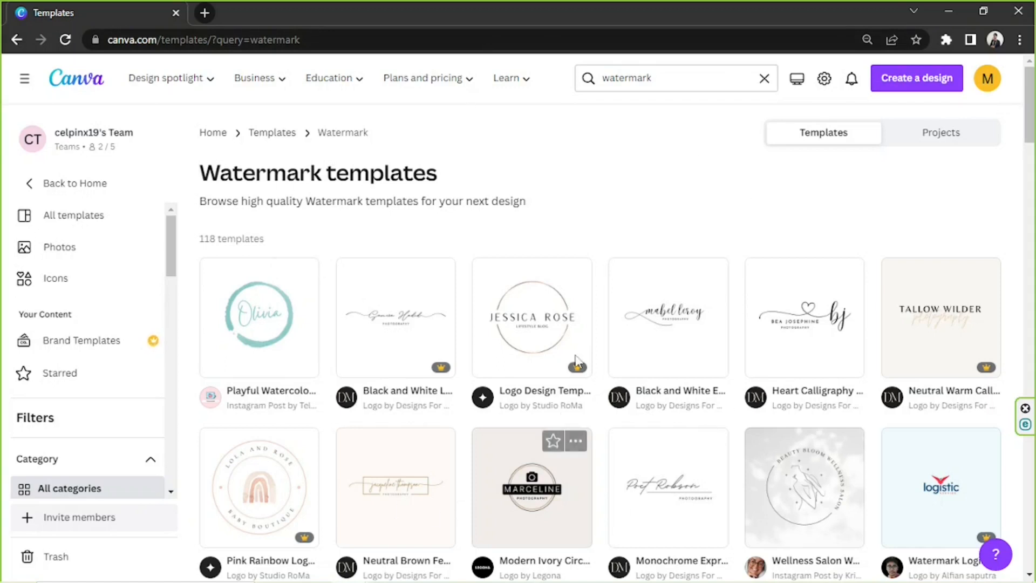
pyautogui.click(255, 314)
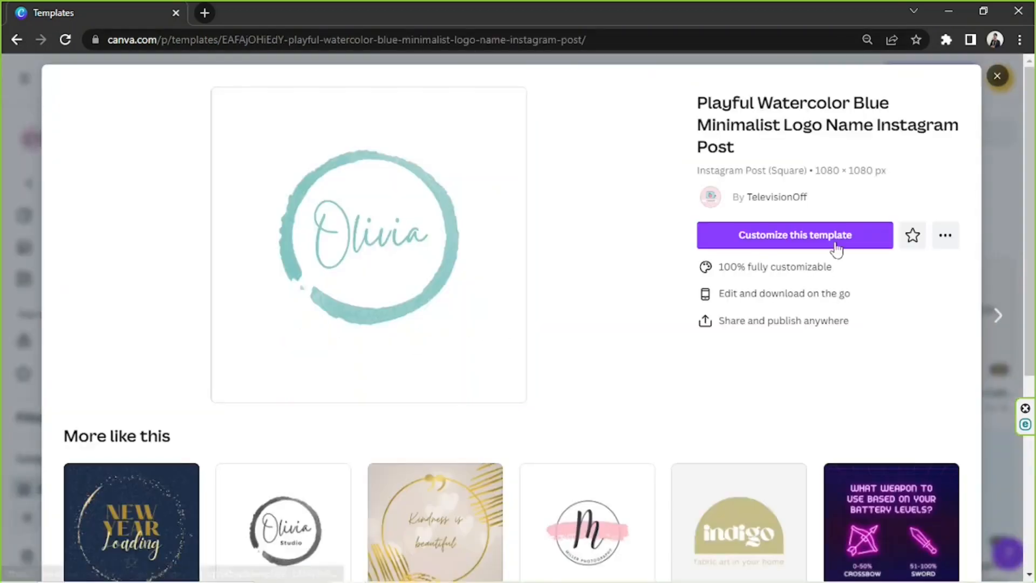
pyautogui.click(837, 248)
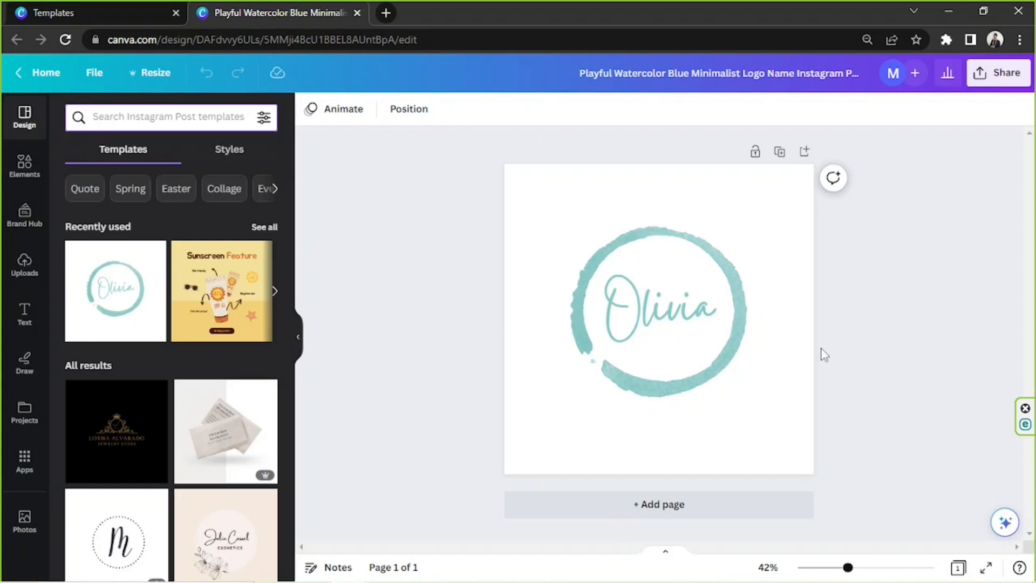
# - Look through the other Instagram Post templates offered beside the canvas and collapse the template list
pyautogui.moveTo(480, 206); pyautogui.dragTo(826, 448)
pyautogui.click(428, 280)
pyautogui.moveTo(290, 173); pyautogui.dragTo(290, 306)
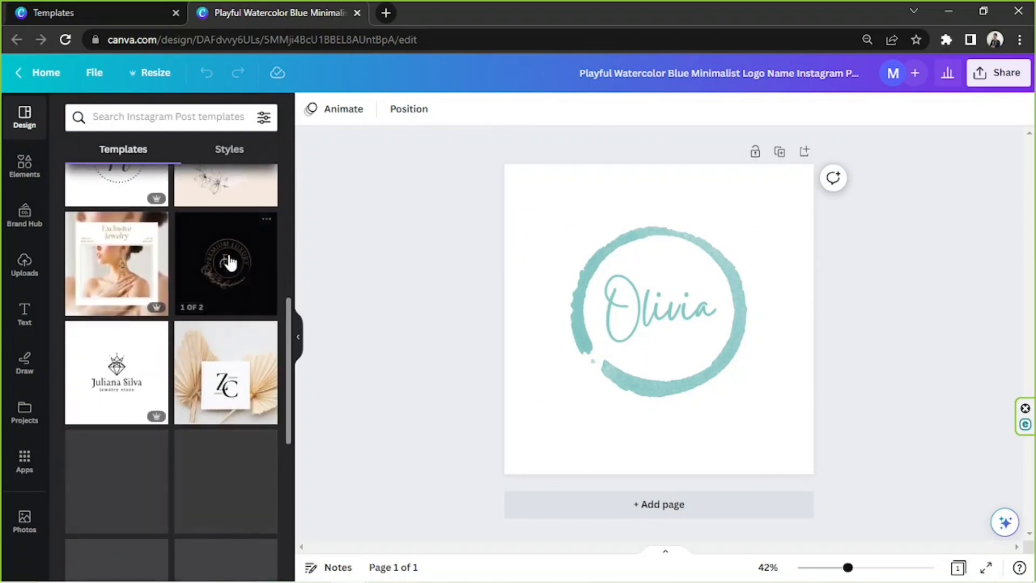
pyautogui.scroll(-8, 229, 262)
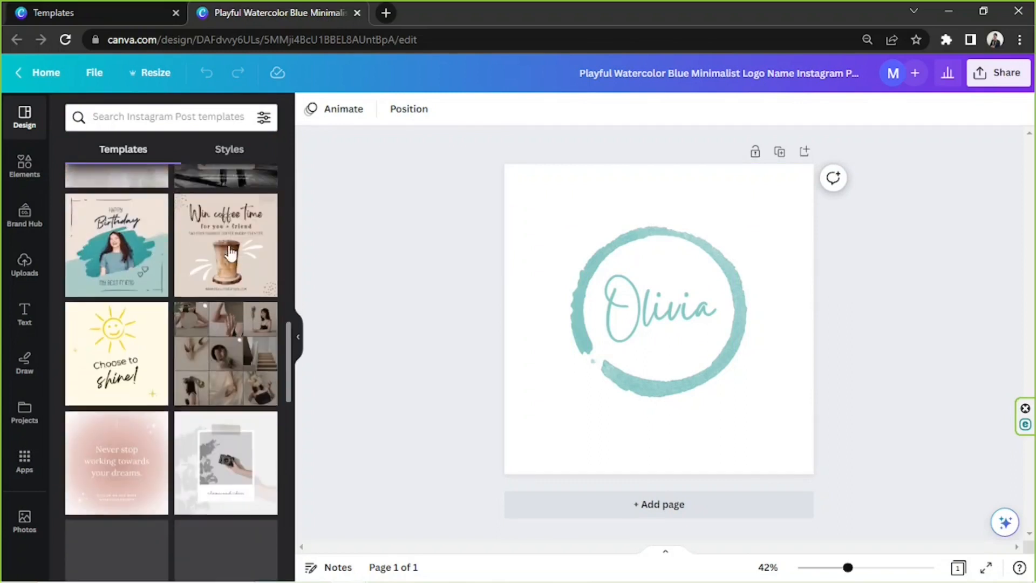
pyautogui.scroll(-10, 230, 253)
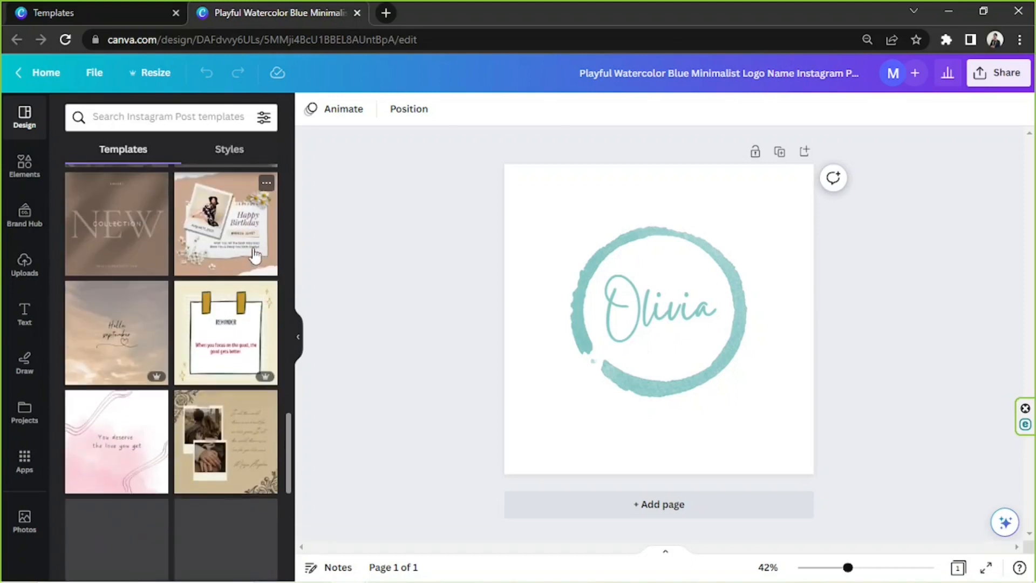
pyautogui.click(301, 344)
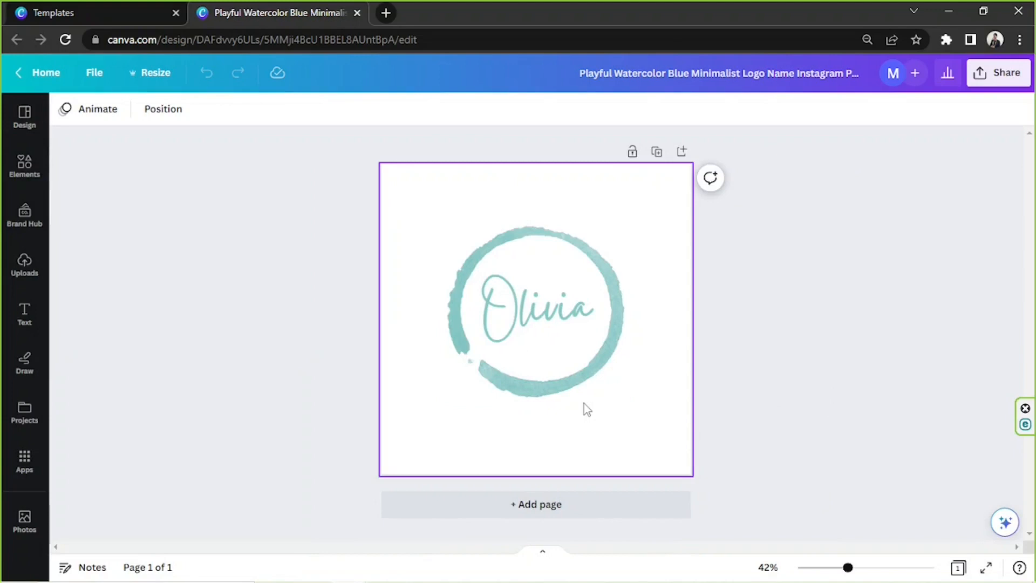
pyautogui.click(576, 391)
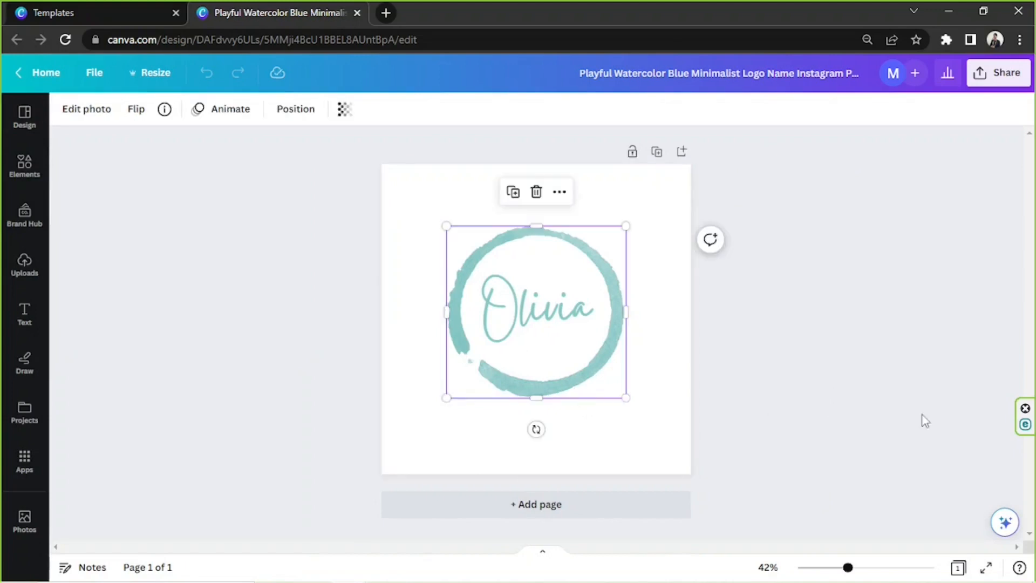
pyautogui.click(564, 300)
pyautogui.doubleClick(599, 308)
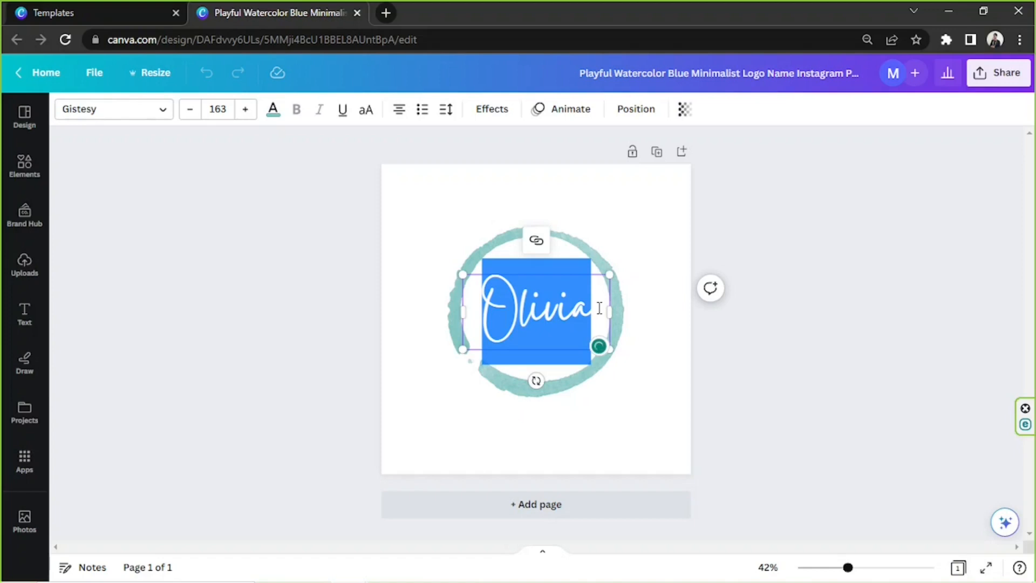
pyautogui.click(621, 243)
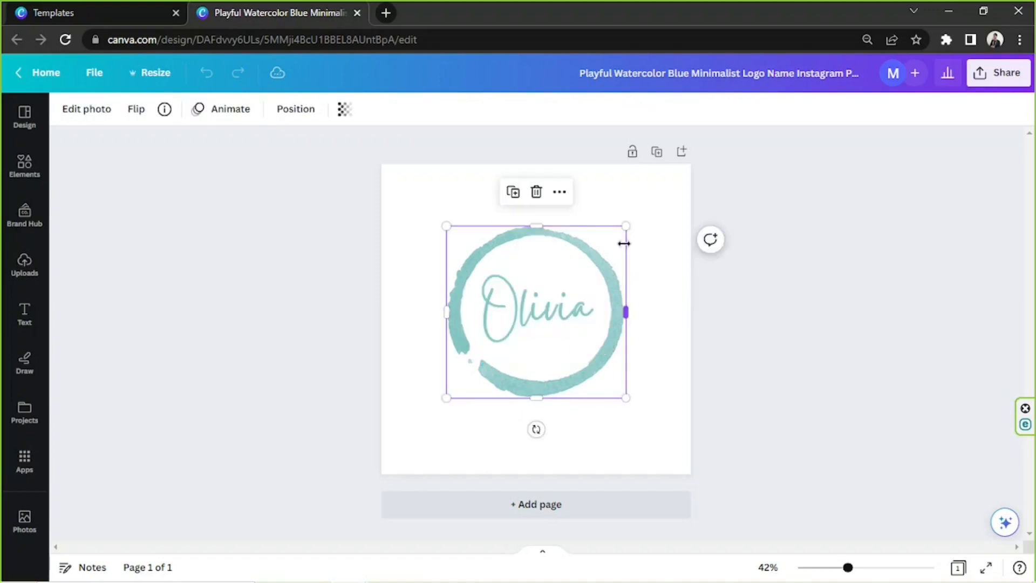
pyautogui.click(657, 200)
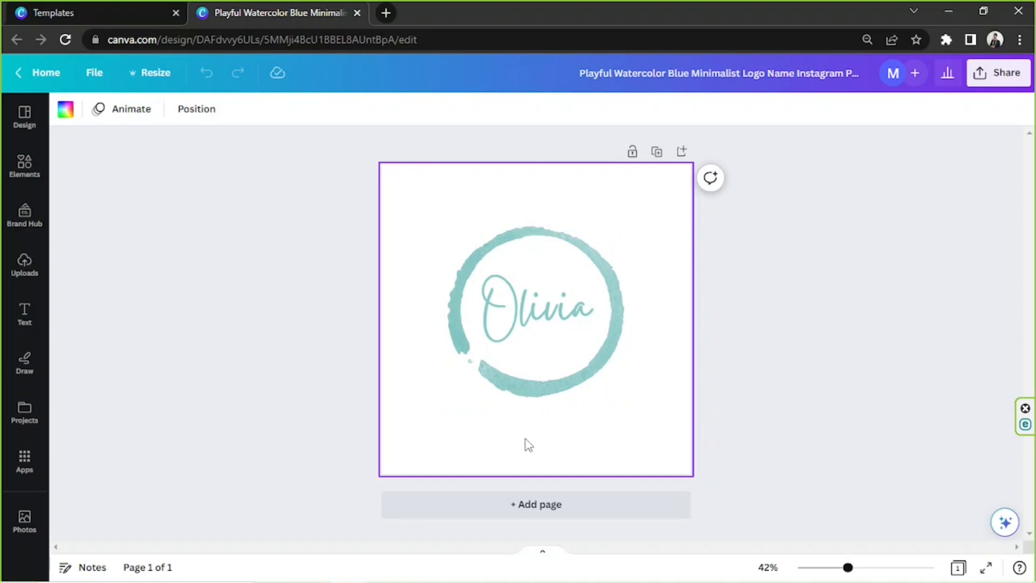
pyautogui.press('t')
pyautogui.moveTo(524, 315); pyautogui.dragTo(293, 186)
pyautogui.click(419, 333)
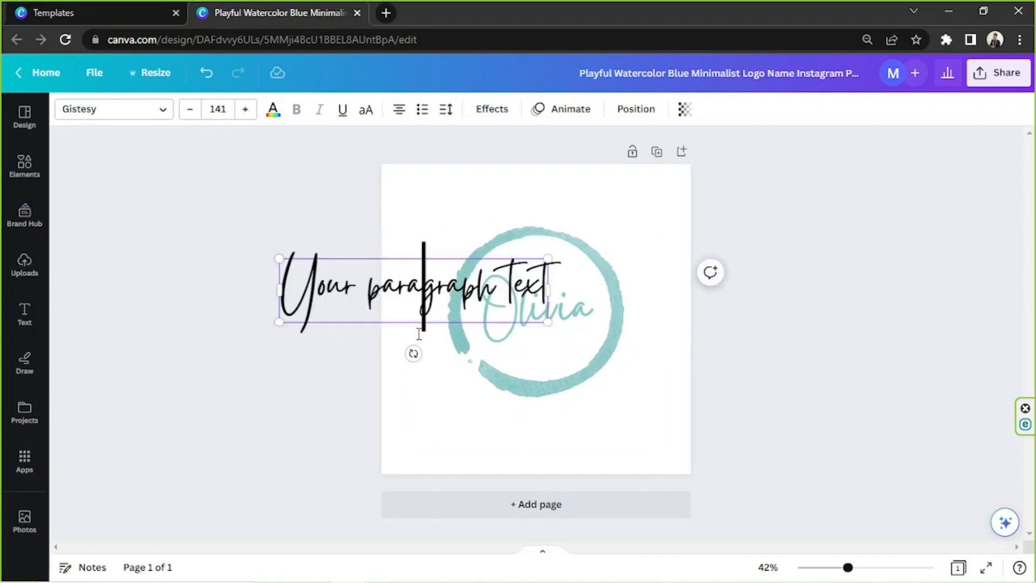
pyautogui.moveTo(417, 322); pyautogui.dragTo(525, 420)
pyautogui.click(528, 419)
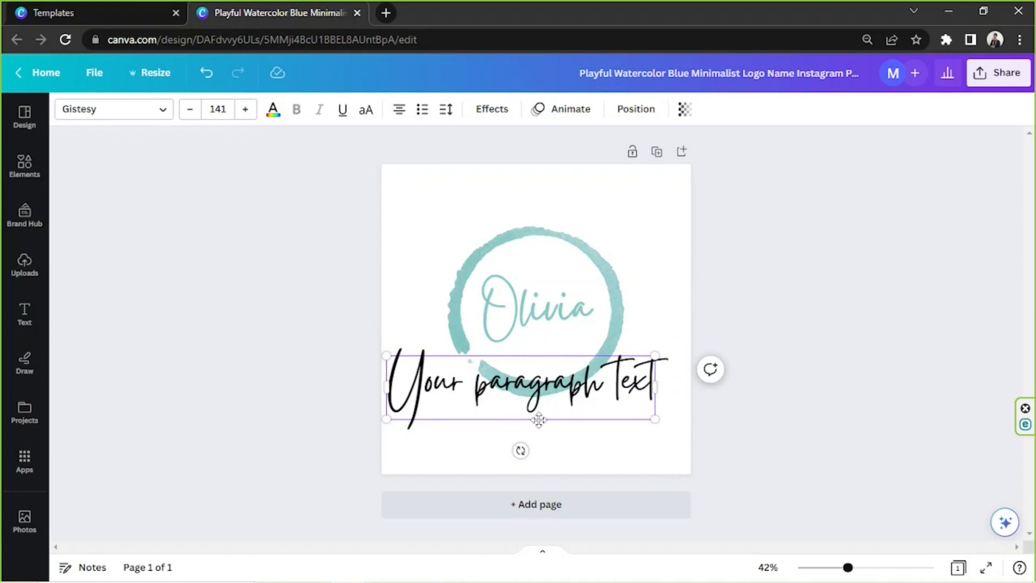
pyautogui.click(540, 421)
pyautogui.click(540, 418)
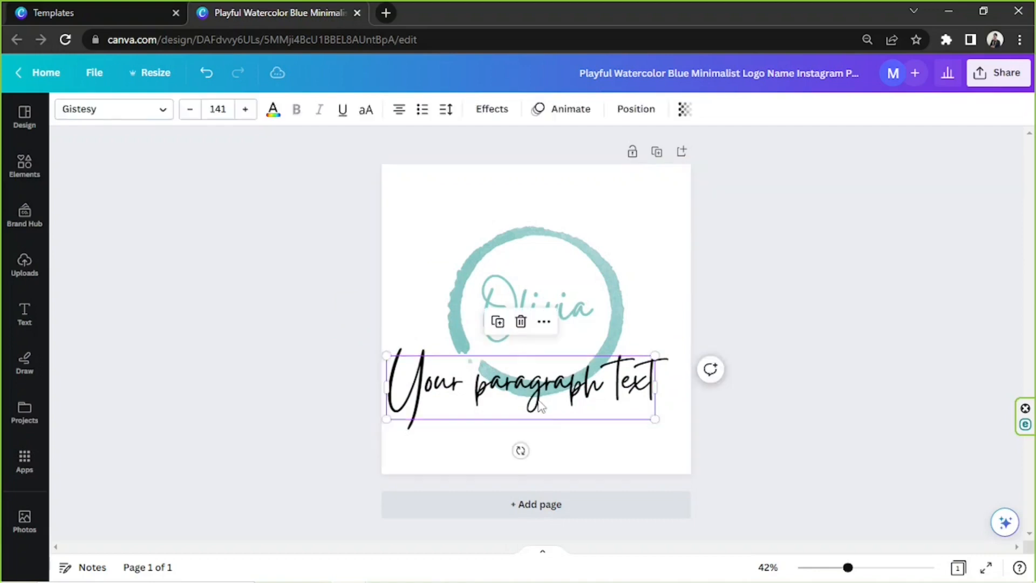
pyautogui.press('Delete')
# - Replace the name text inside the circle with "Sweet" and delete the watercolor ring around it
pyautogui.click(530, 306)
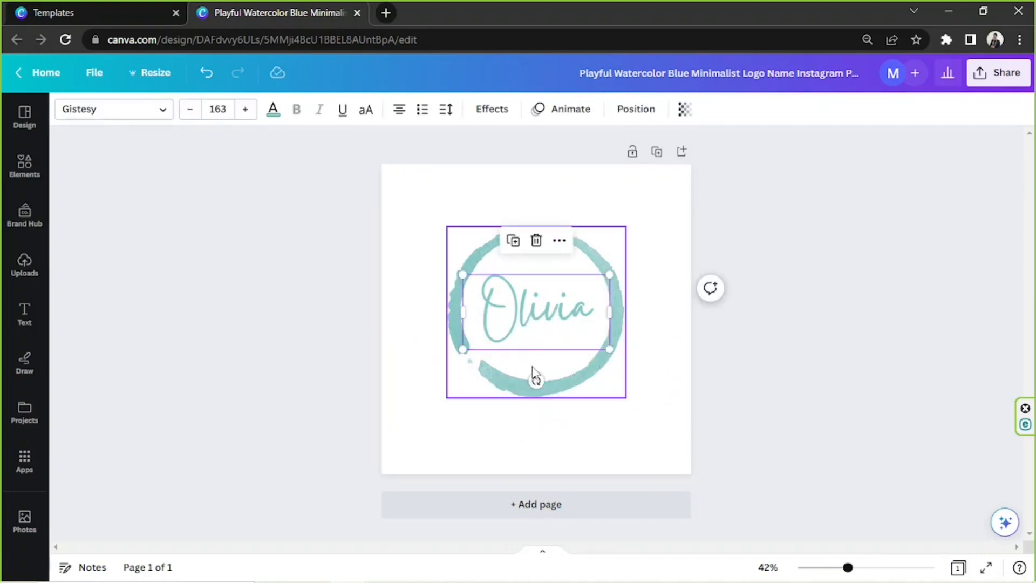
pyautogui.doubleClick(538, 314)
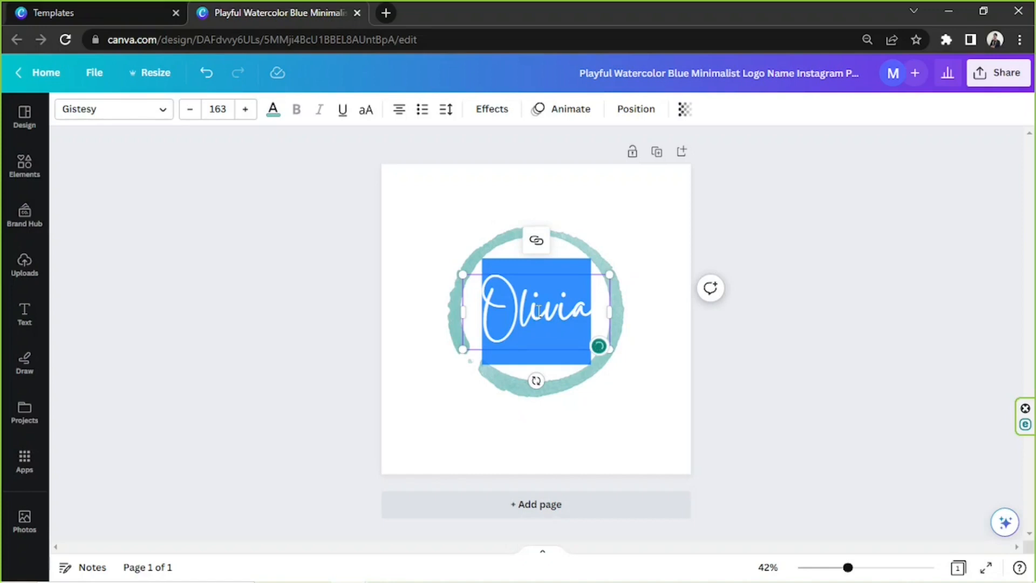
pyautogui.write('Sweet')
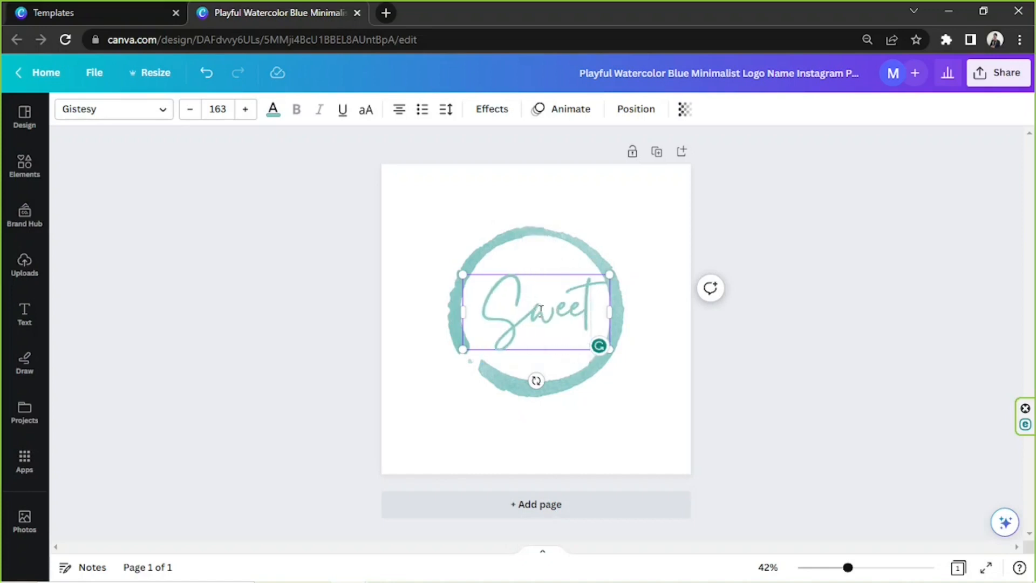
pyautogui.click(619, 341)
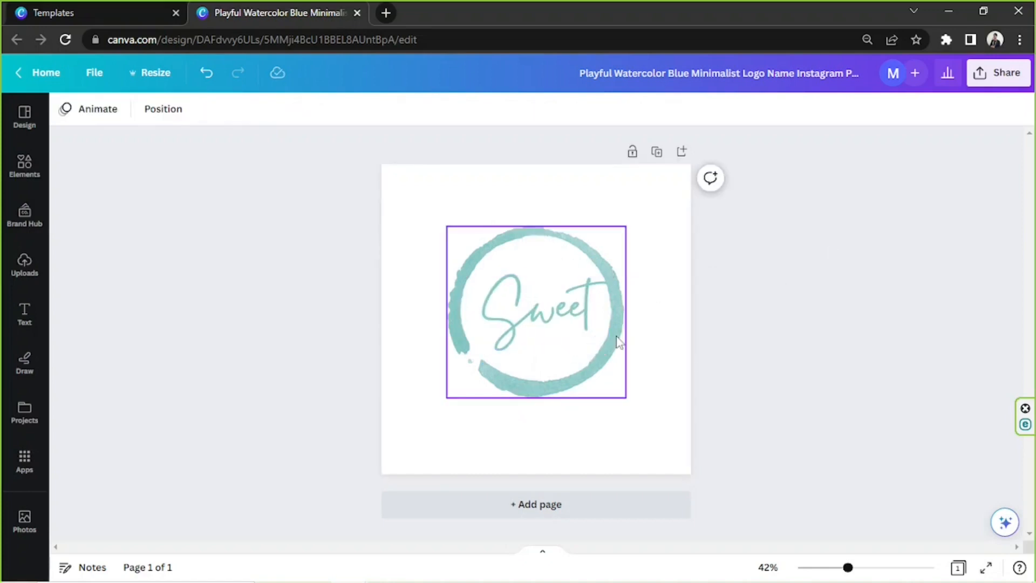
pyautogui.click(619, 341)
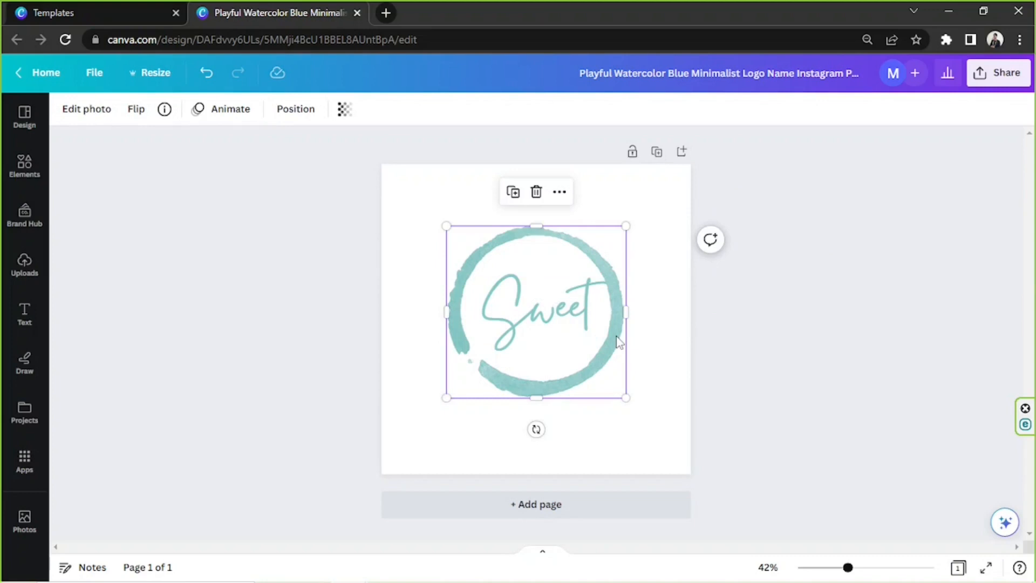
pyautogui.press('Delete')
# - Enlarge the "Sweet" text to size 200 and place a copy reading "Shots" below it
pyautogui.click(563, 300)
pyautogui.moveTo(563, 301)
pyautogui.mouseDown()
pyautogui.moveTo(563, 249)
pyautogui.moveTo(529, 242)
pyautogui.moveTo(606, 304)
pyautogui.moveTo(562, 310)
pyautogui.mouseUp()
pyautogui.hotkey('ctrl', 'v')
pyautogui.moveTo(545, 260); pyautogui.dragTo(595, 348)
pyautogui.doubleClick(595, 348)
pyautogui.write('Shots')
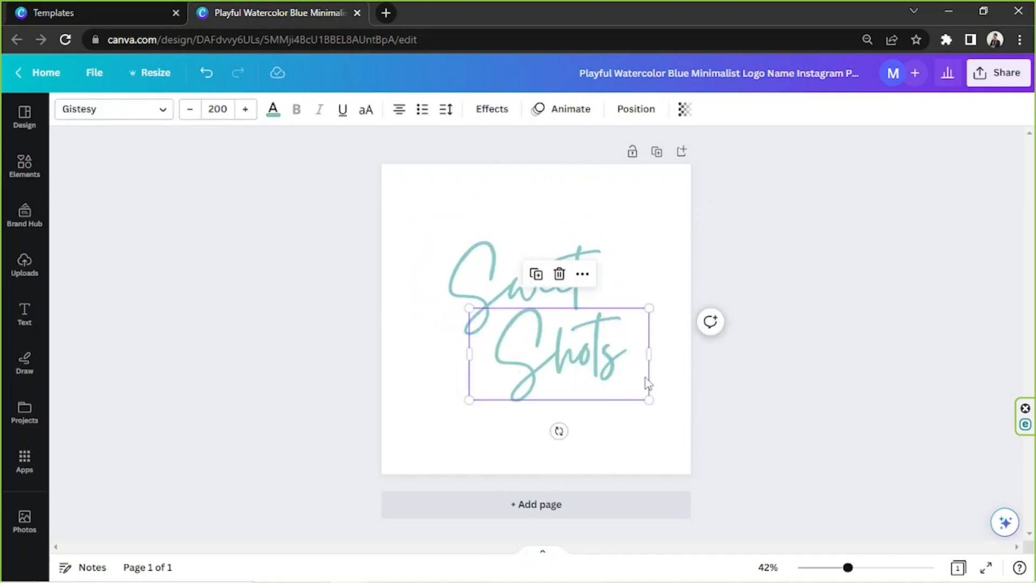
pyautogui.click(825, 218)
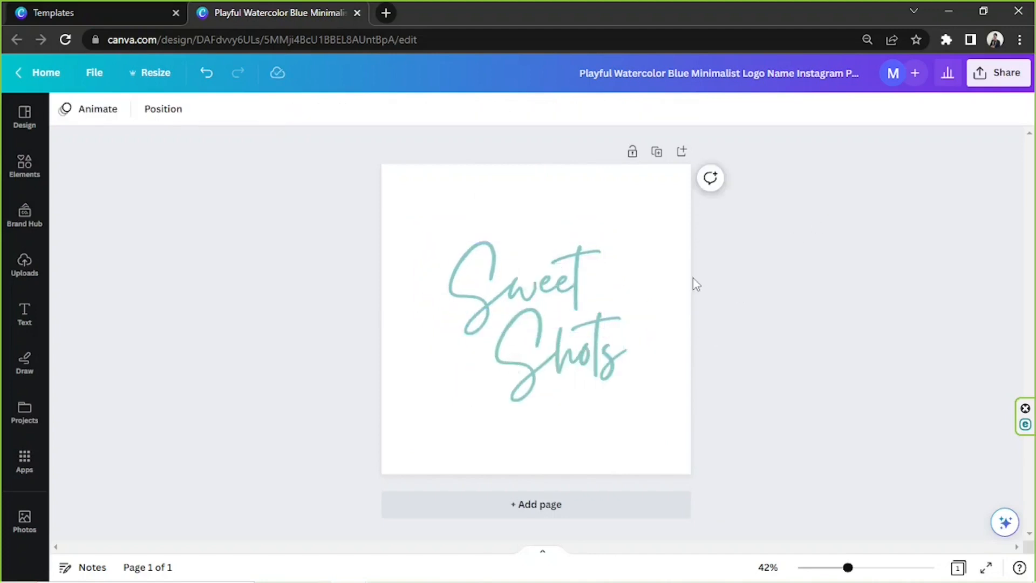
# - Set the "Shots" text to the Lazord Sans Serif Condensed font and make it uppercase
pyautogui.click(593, 330)
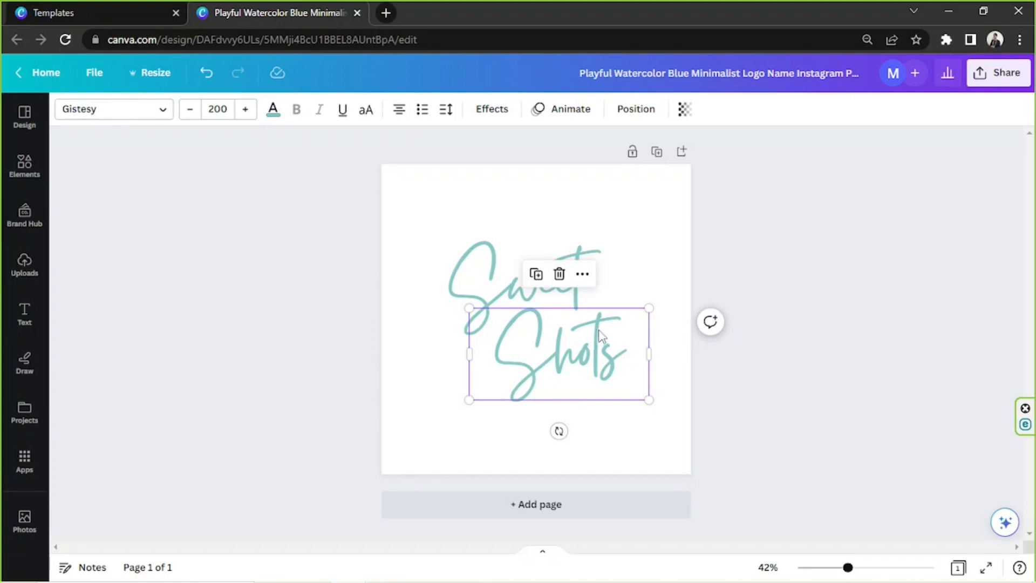
pyautogui.click(118, 114)
pyautogui.scroll(-6, 174, 281)
pyautogui.click(226, 153)
pyautogui.click(266, 192)
pyautogui.click(232, 190)
pyautogui.click(160, 281)
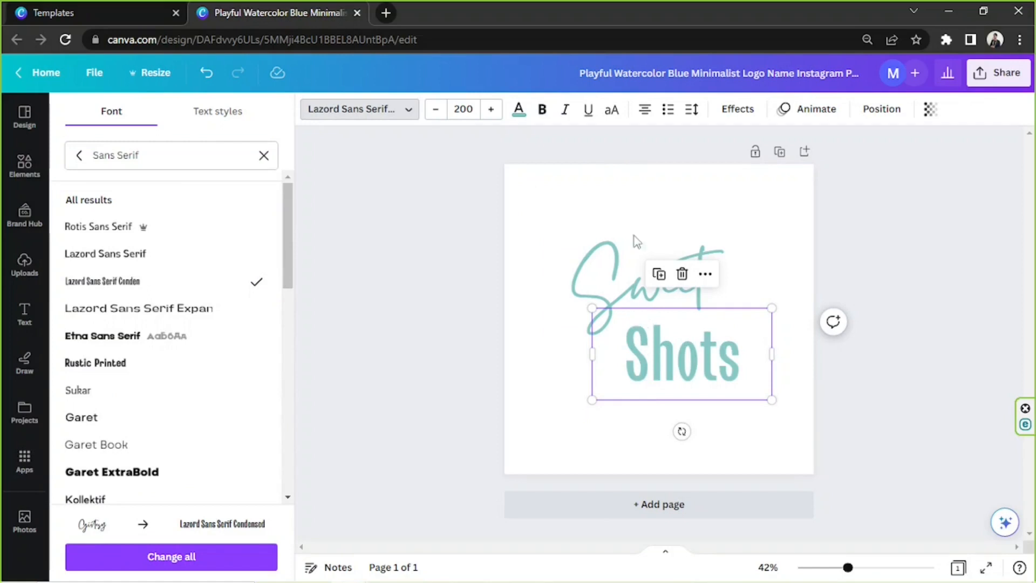
pyautogui.click(612, 114)
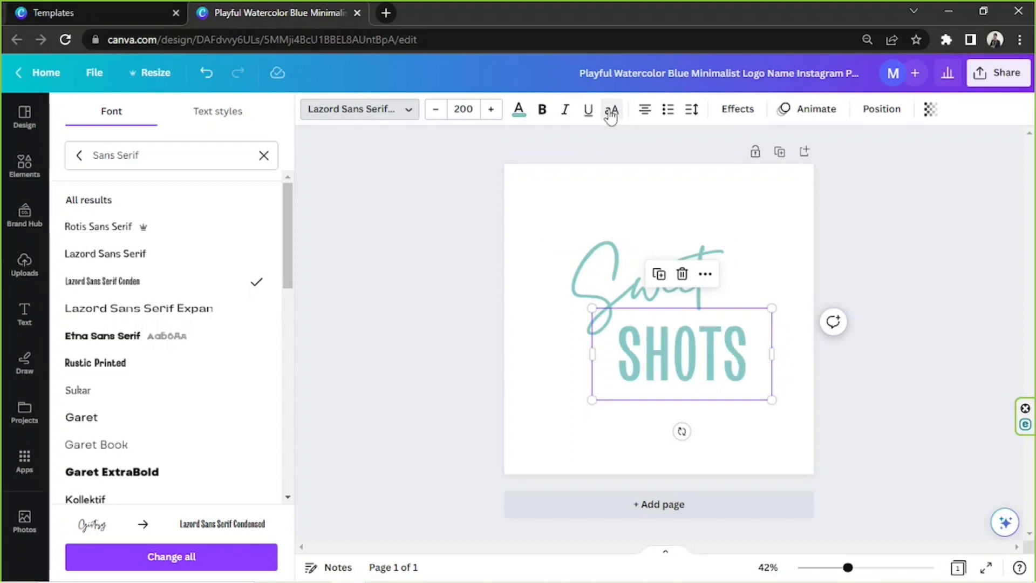
# - Shrink the "SHOTS" text and fit "Sweet" closely above it so the two words form one compact logo
pyautogui.moveTo(770, 399); pyautogui.dragTo(715, 380)
pyautogui.moveTo(687, 257); pyautogui.dragTo(708, 298)
pyautogui.moveTo(848, 567); pyautogui.dragTo(880, 568)
pyautogui.moveTo(824, 363); pyautogui.dragTo(814, 348)
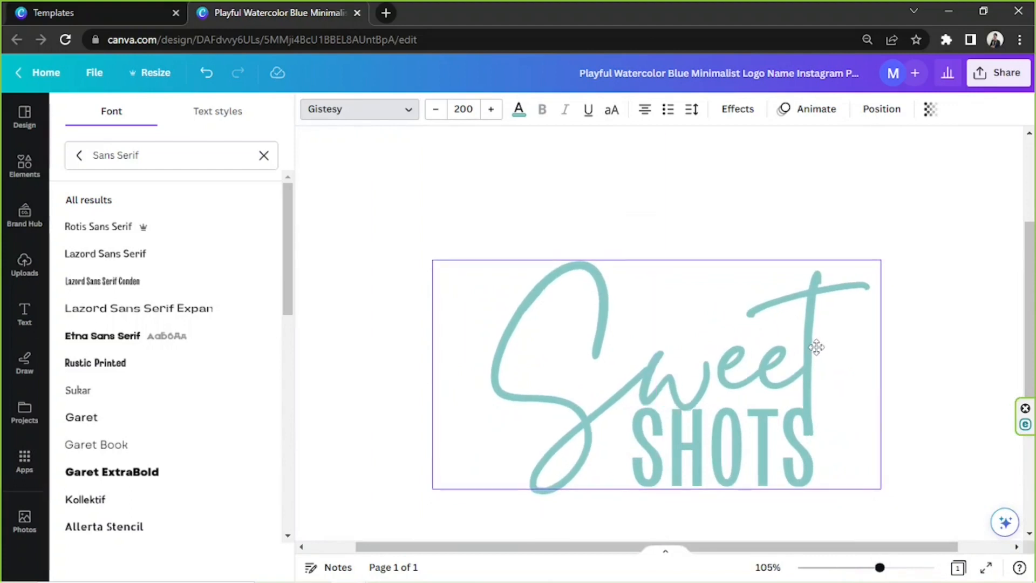
# - Select the "Sweet" and "SHOTS" texts together and centre them on the page
pyautogui.moveTo(880, 568); pyautogui.dragTo(840, 568)
pyautogui.click(825, 388)
pyautogui.click(826, 388)
pyautogui.moveTo(715, 379); pyautogui.dragTo(542, 324)
pyautogui.moveTo(547, 330); pyautogui.dragTo(550, 324)
pyautogui.click(819, 311)
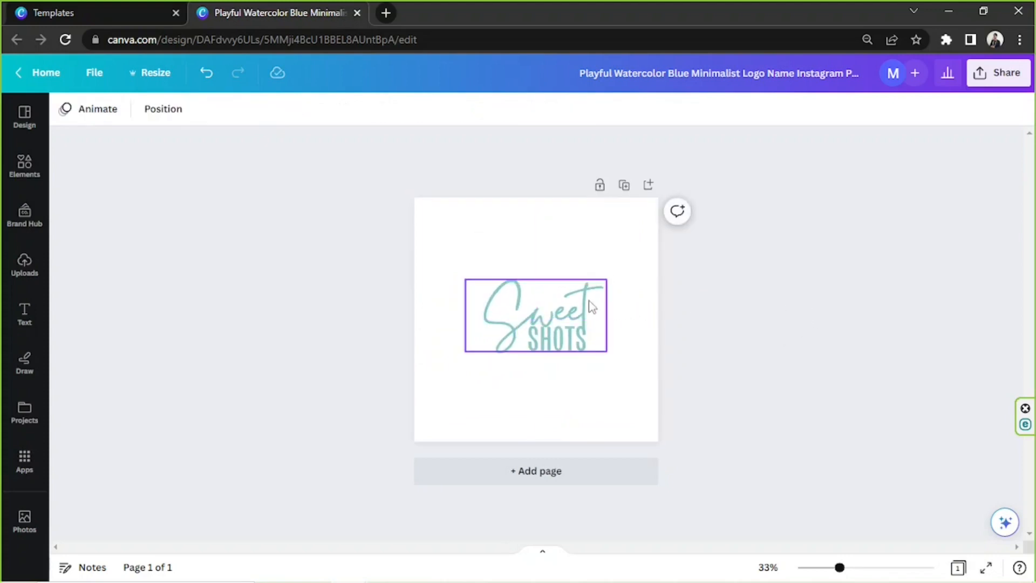
# - Recolour the "Sweet" text with the dark brown brand colour
pyautogui.click(534, 299)
pyautogui.moveTo(841, 573)
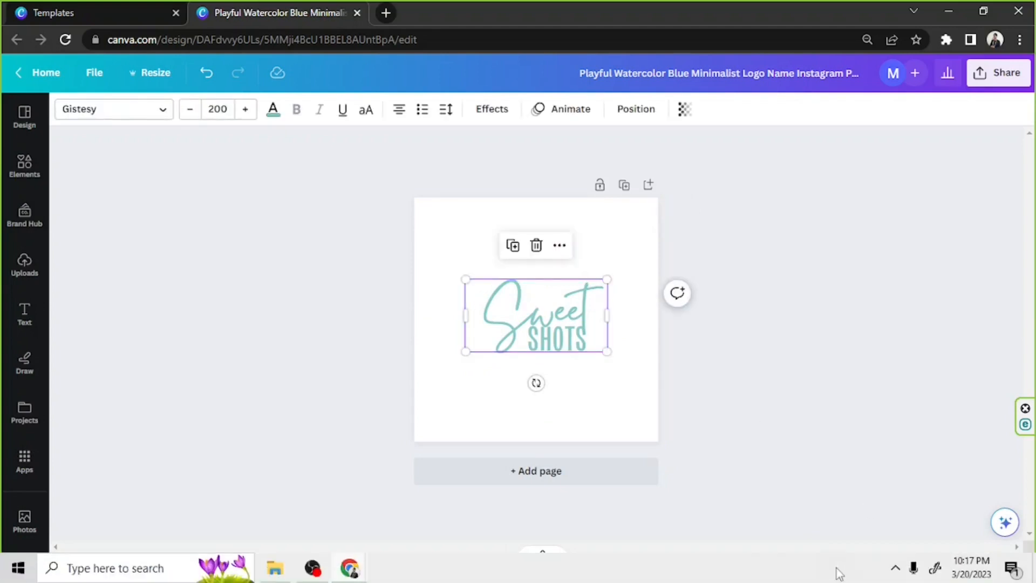
pyautogui.moveTo(843, 568); pyautogui.dragTo(870, 568)
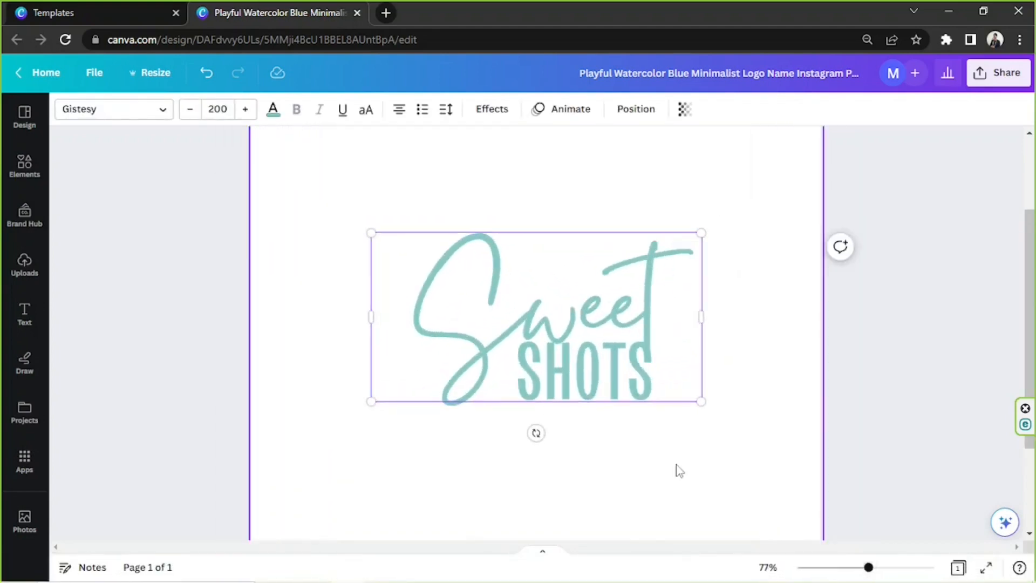
pyautogui.click(474, 285)
pyautogui.click(435, 198)
pyautogui.click(435, 282)
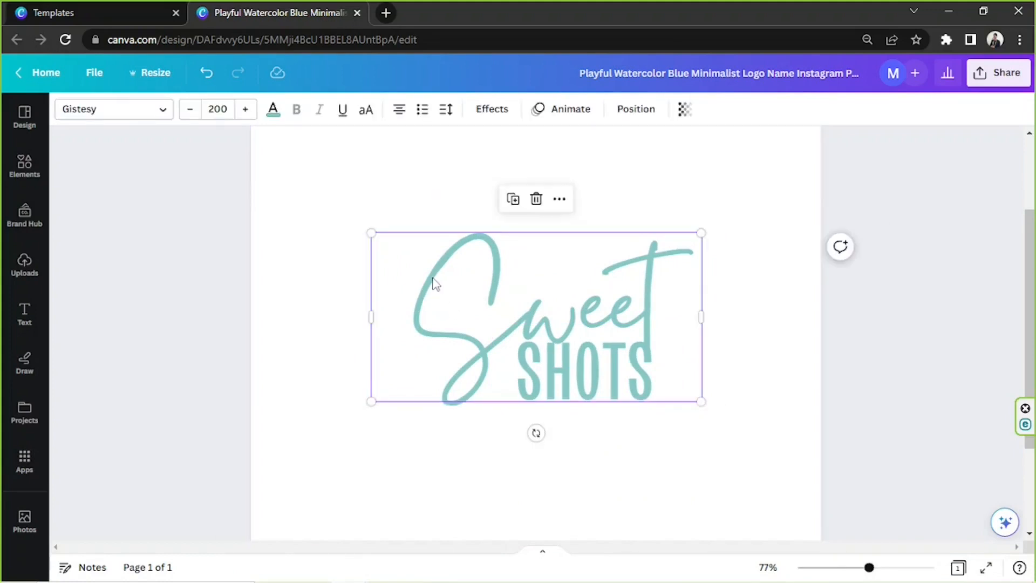
pyautogui.click(273, 110)
pyautogui.click(158, 295)
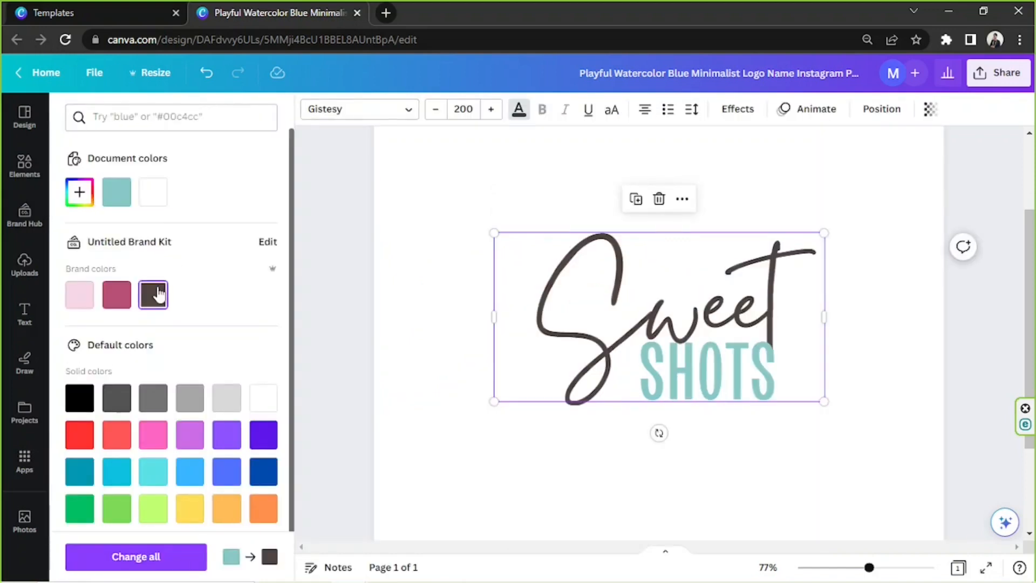
pyautogui.click(874, 397)
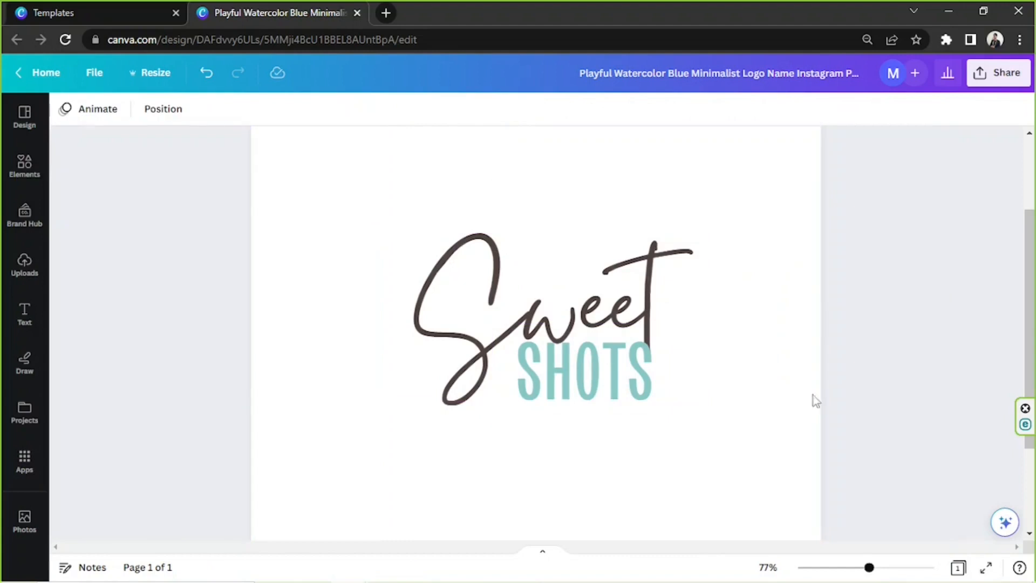
# - Try the Shadow, Lift, Hollow, Splice, Outline, Echo, Neon and Glitch effects on the "SHOTS" text
pyautogui.click(628, 388)
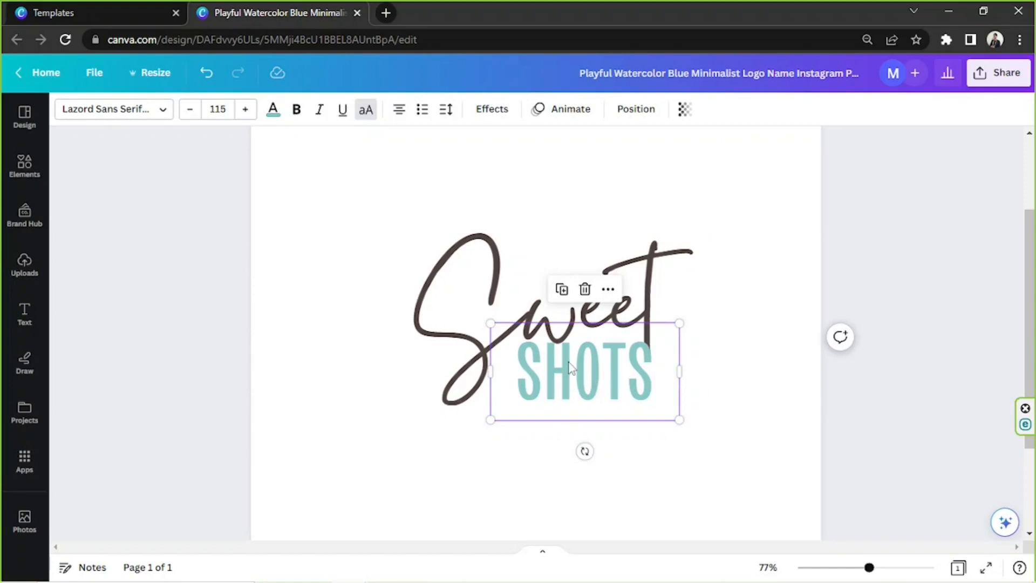
pyautogui.click(493, 111)
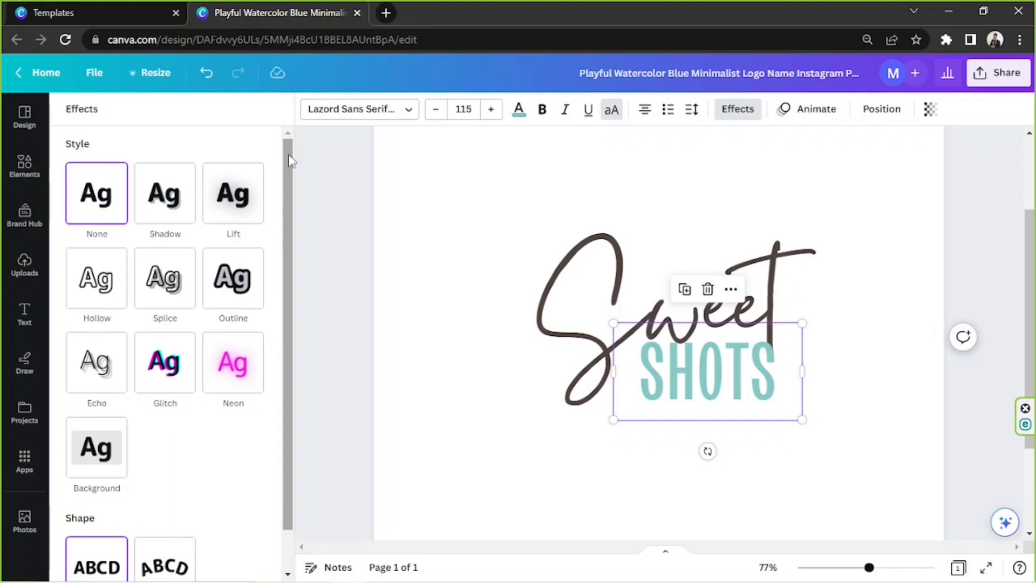
pyautogui.click(167, 199)
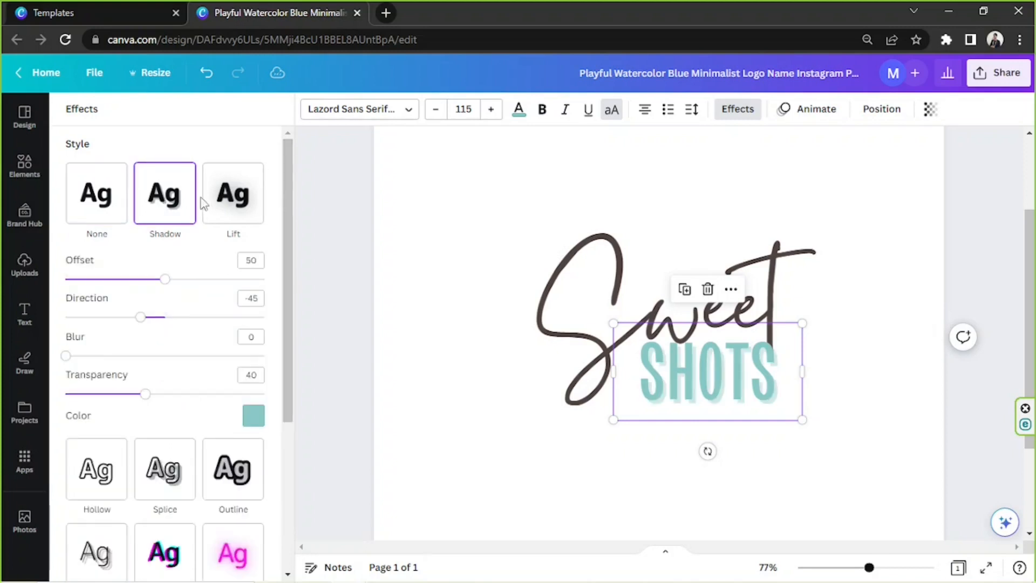
pyautogui.click(239, 189)
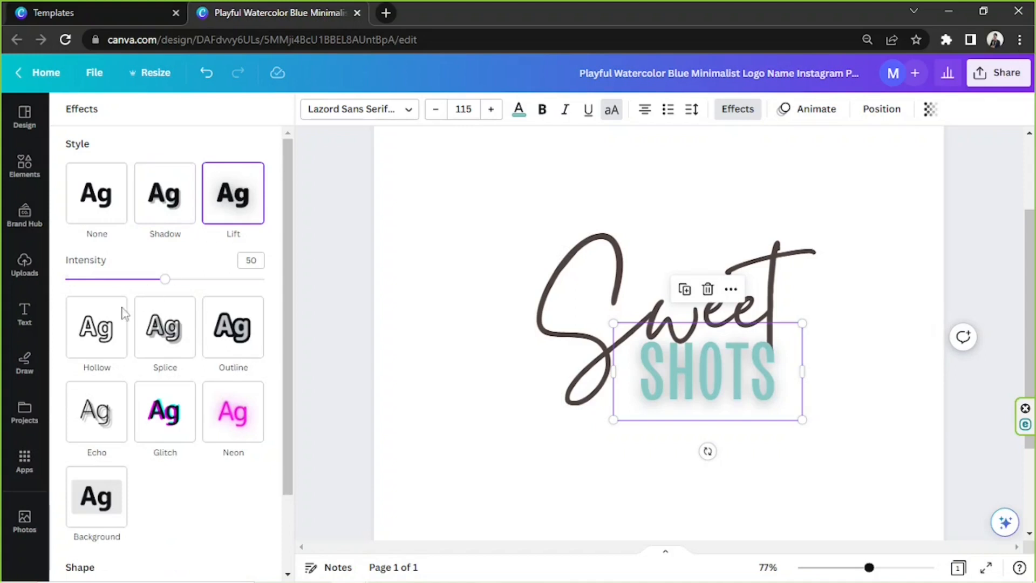
pyautogui.click(102, 324)
pyautogui.click(165, 278)
pyautogui.click(233, 278)
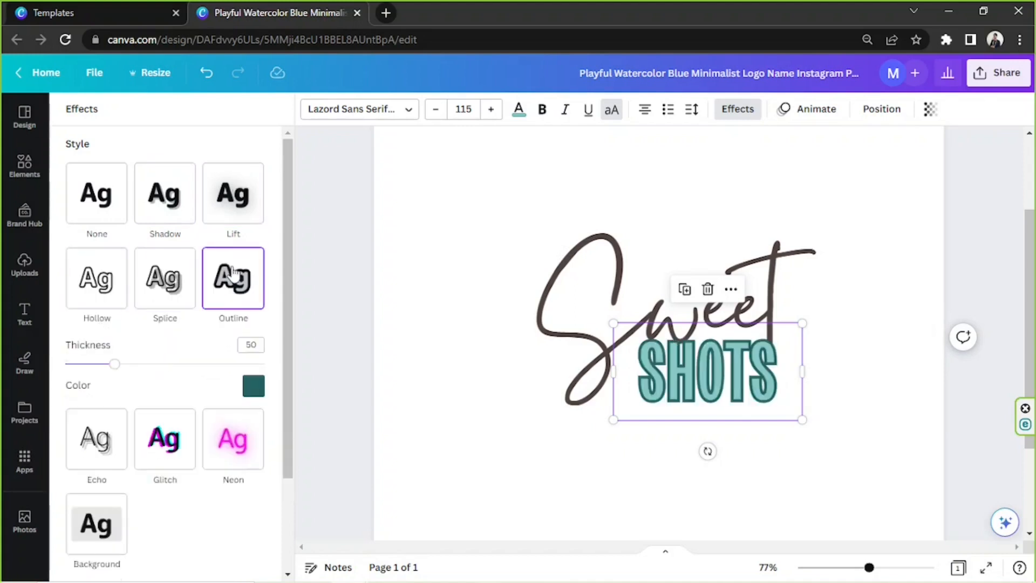
pyautogui.click(102, 430)
pyautogui.click(189, 372)
pyautogui.click(233, 363)
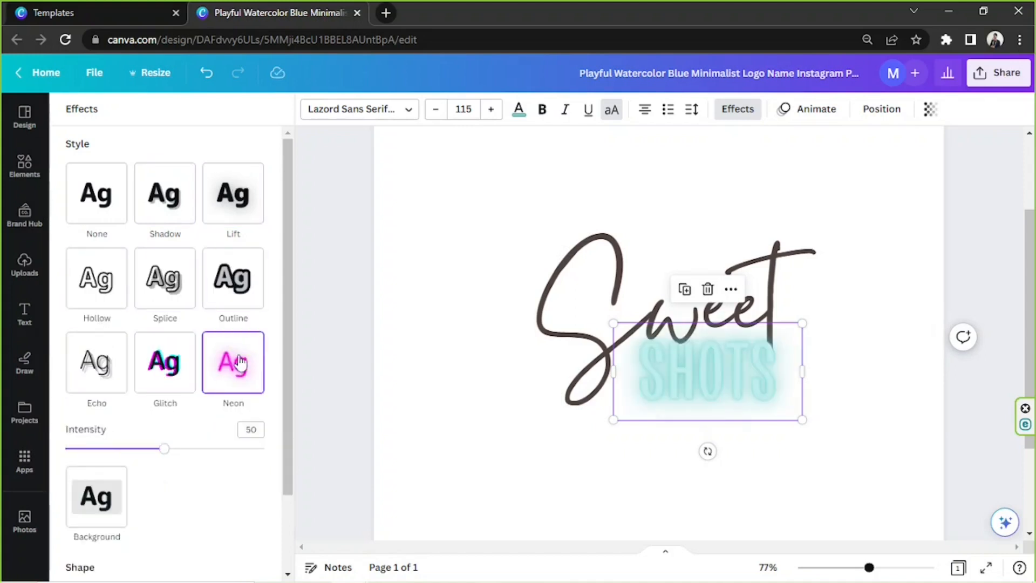
pyautogui.click(165, 363)
pyautogui.scroll(-3, 179, 362)
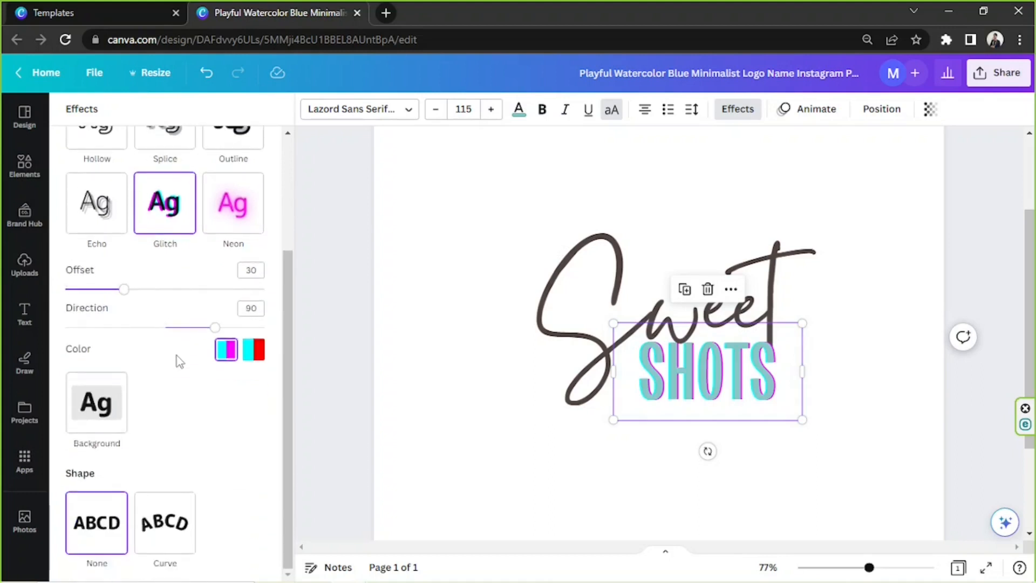
# - Try the Curve shape on the "SHOTS" text, testing a curve of 25 and flattening it back to 0
pyautogui.click(164, 522)
pyautogui.scroll(-1, 178, 411)
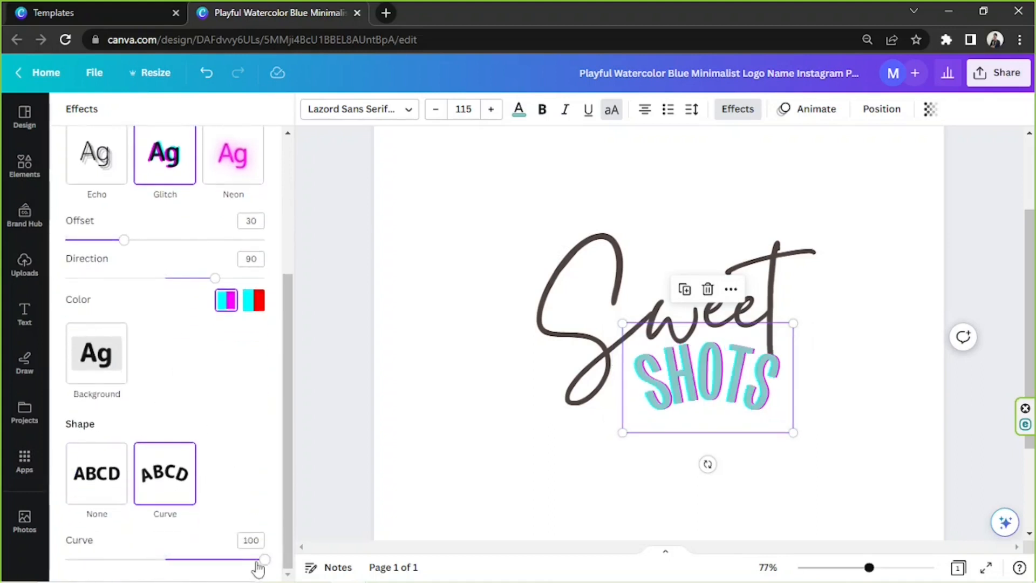
pyautogui.moveTo(265, 562); pyautogui.dragTo(164, 571)
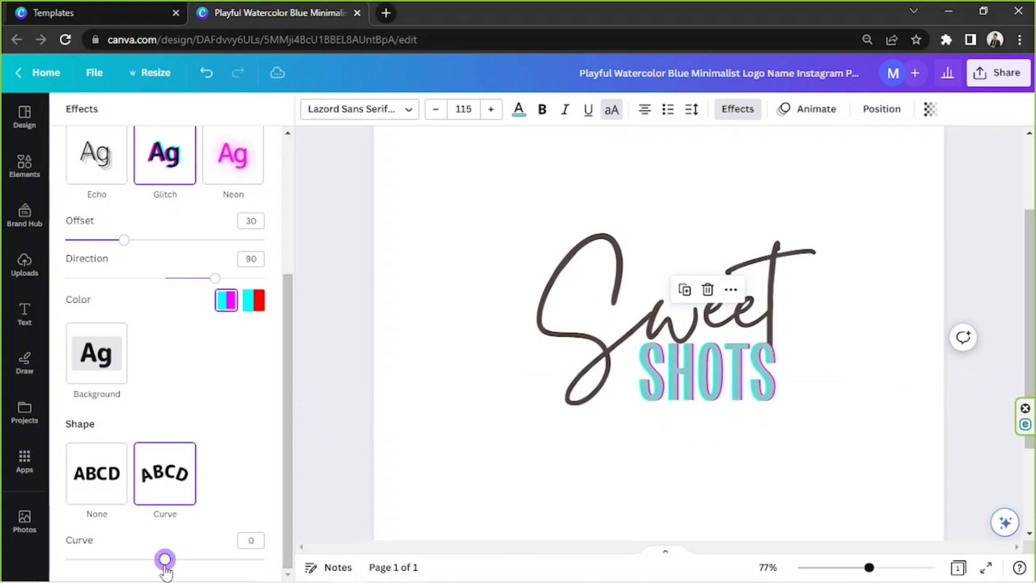
pyautogui.click(250, 540)
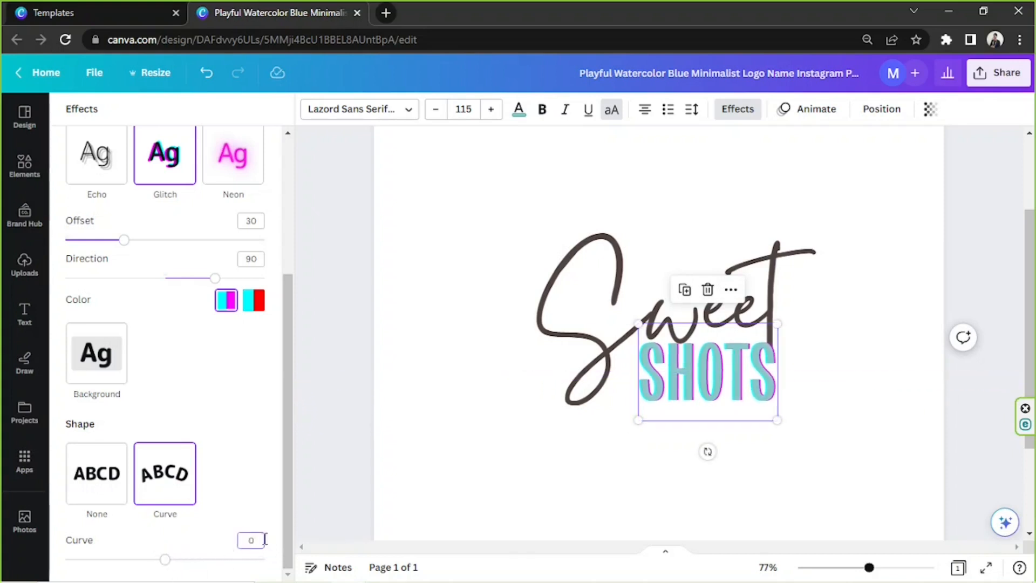
pyautogui.doubleClick(251, 540)
pyautogui.press('Return')
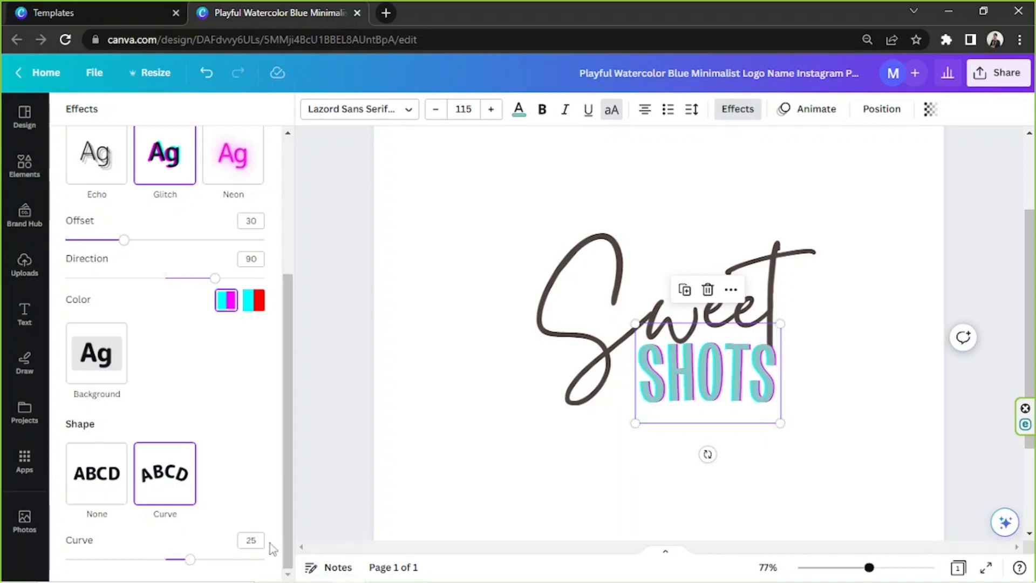
pyautogui.press('Return')
pyautogui.moveTo(263, 541); pyautogui.dragTo(225, 544)
pyautogui.write('0')
pyautogui.press('Return')
# - Try the other Glitch colours and a smaller size on "SHOTS", then undo the resize and remove the style effect
pyautogui.click(248, 307)
pyautogui.click(227, 303)
pyautogui.moveTo(778, 426); pyautogui.dragTo(750, 407)
pyautogui.hotkey('ctrl', 'z')
pyautogui.scroll(4, 162, 257)
pyautogui.click(98, 192)
pyautogui.hotkey('ctrl', 'z')
pyautogui.hotkey('ctrl', 'z')
pyautogui.hotkey('ctrl', 'z')
pyautogui.hotkey('ctrl', 'z')
pyautogui.hotkey('ctrl', 'z')
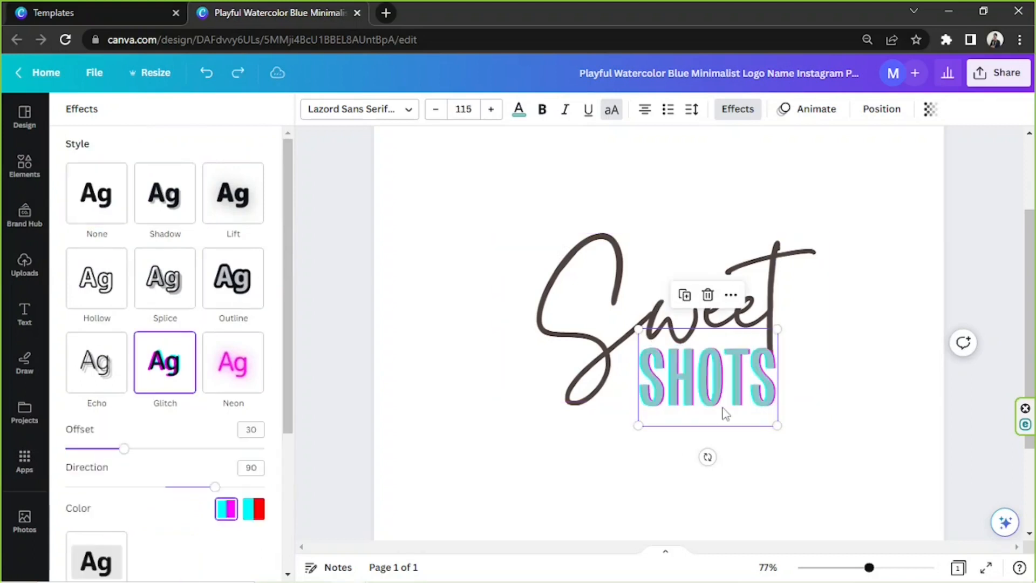
pyautogui.click(919, 262)
pyautogui.click(919, 263)
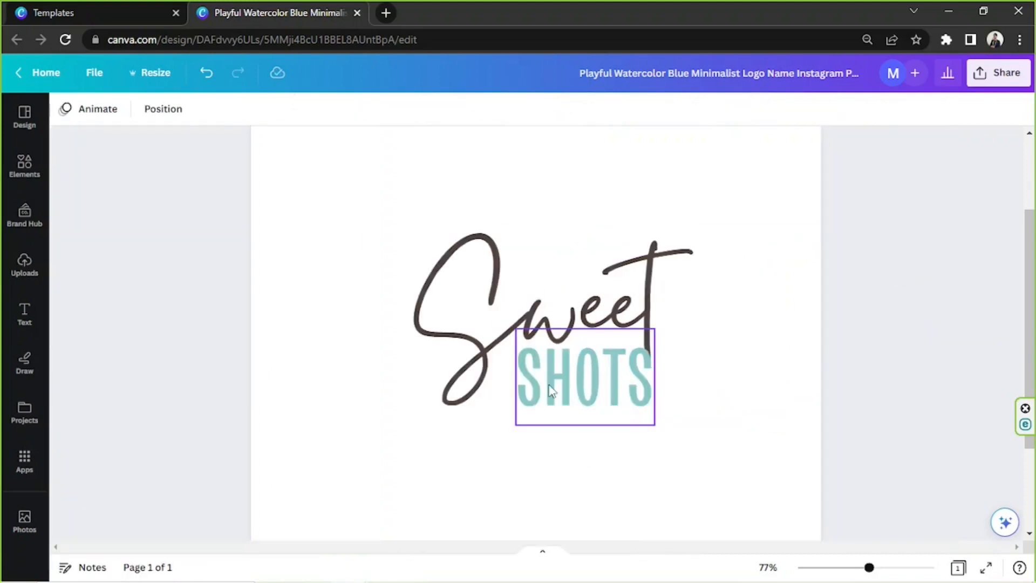
# - Fine-tune the "SHOTS" text so it sits snugly under "Sweet", lined up with the stem of the "t"
pyautogui.click(551, 391)
pyautogui.click(748, 387)
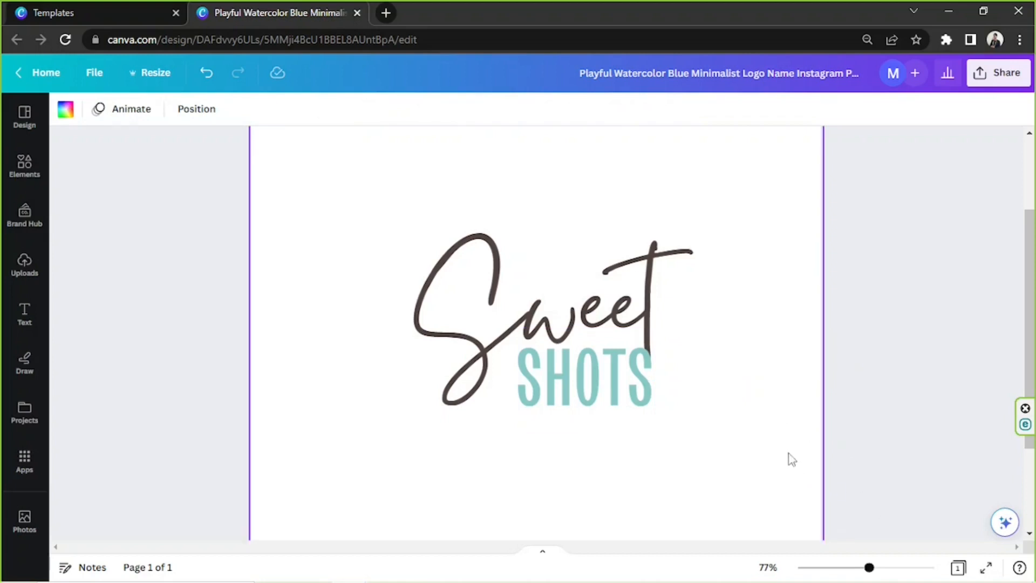
pyautogui.moveTo(870, 569); pyautogui.dragTo(901, 567)
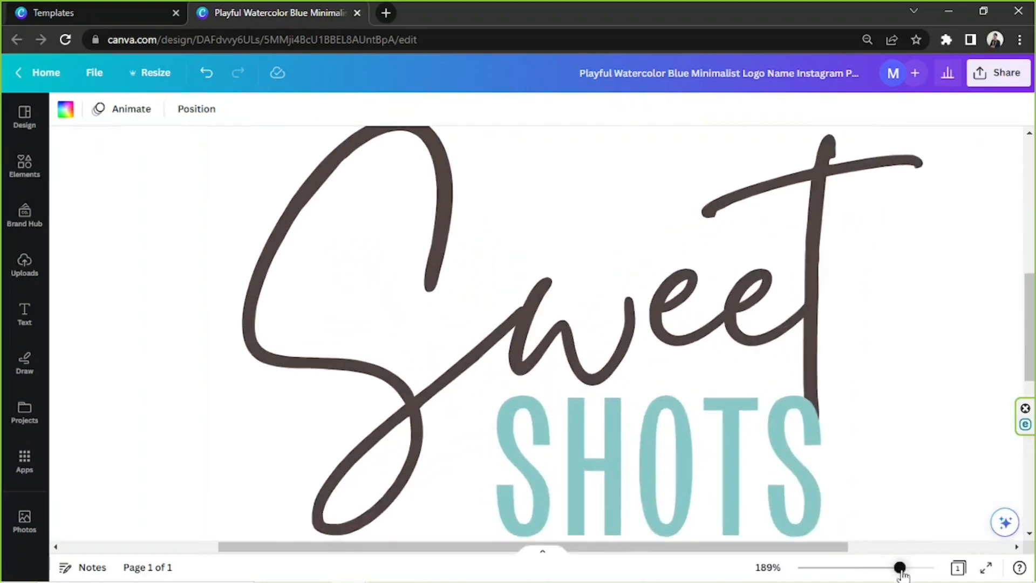
pyautogui.scroll(-2, 775, 462)
pyautogui.click(808, 478)
pyautogui.moveTo(826, 507); pyautogui.dragTo(830, 514)
pyautogui.moveTo(890, 566); pyautogui.dragTo(854, 570)
pyautogui.click(865, 507)
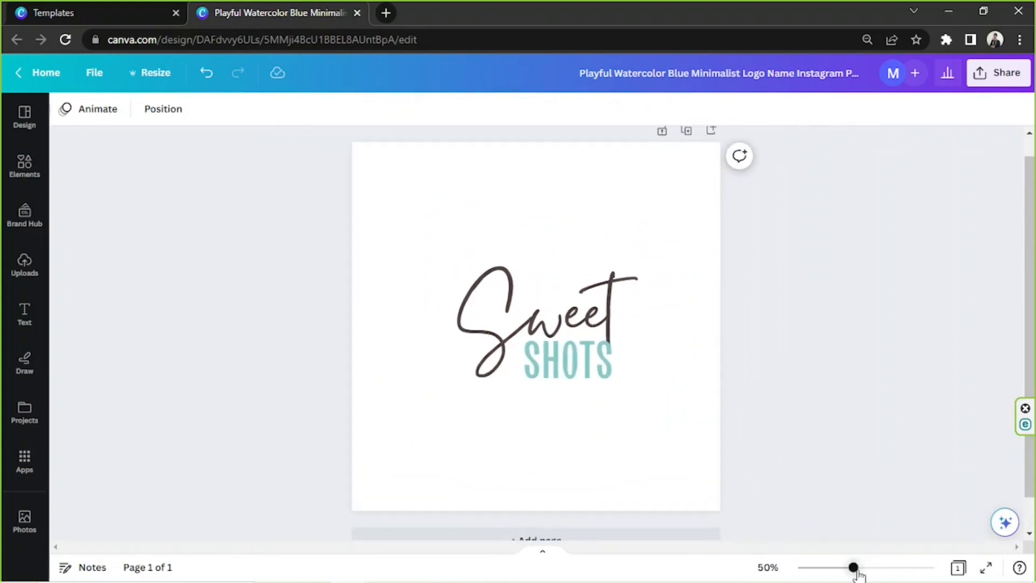
# - Search the graphic elements for "diamond"
pyautogui.click(23, 171)
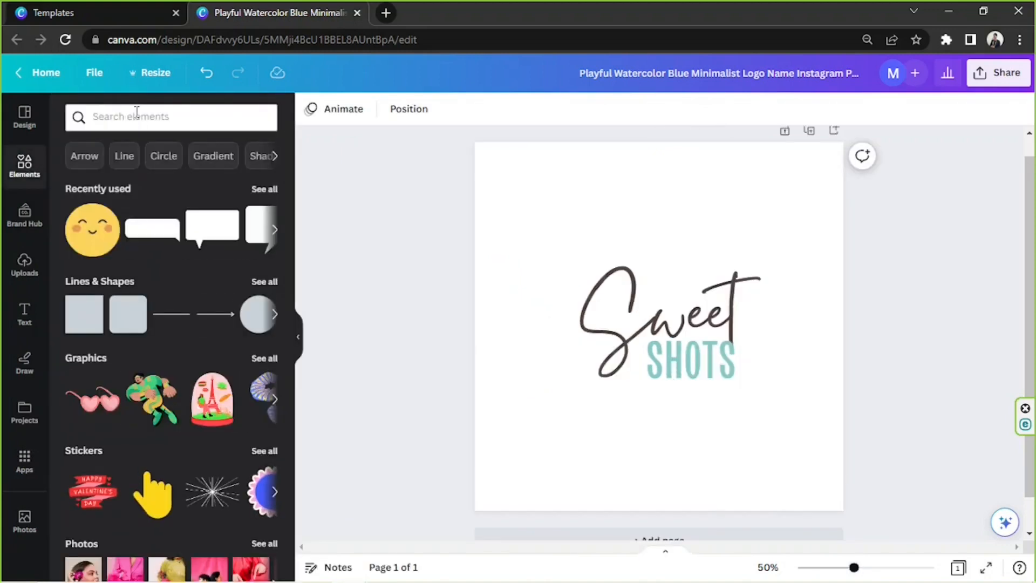
pyautogui.click(136, 116)
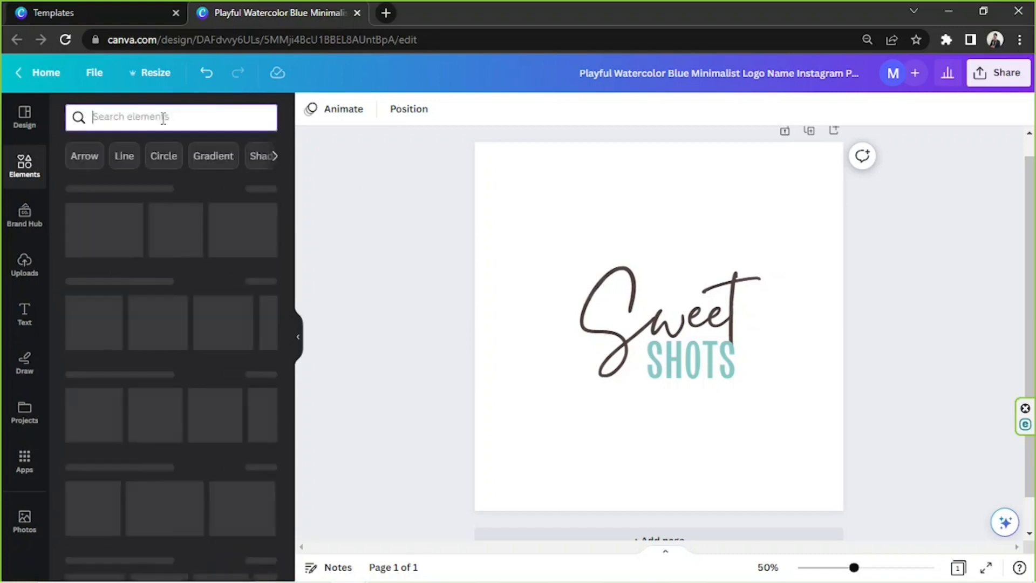
pyautogui.click(162, 116)
pyautogui.write('diamond')
pyautogui.press('Return')
pyautogui.click(115, 149)
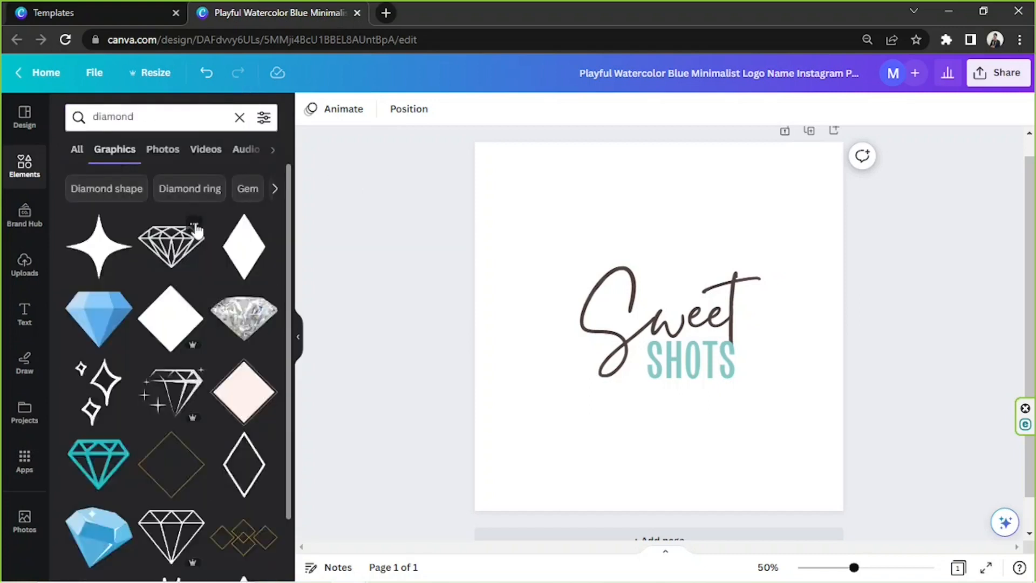
# - Add the thin gold diamond outline, enlarge it and place it around the "Sweet SHOTS" text
pyautogui.scroll(-10, 171, 324)
pyautogui.click(171, 239)
pyautogui.moveTo(586, 253); pyautogui.dragTo(521, 189)
pyautogui.moveTo(659, 225); pyautogui.dragTo(703, 251)
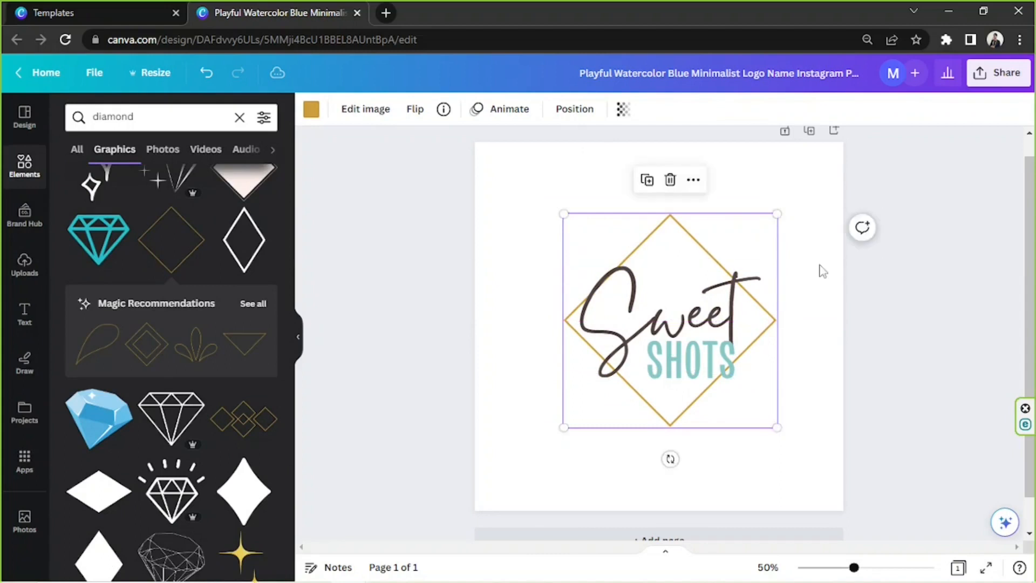
pyautogui.click(821, 270)
# - Add the outlined square found under "square" and recolour it with the teal document colour
pyautogui.scroll(-12, 187, 234)
pyautogui.moveTo(146, 117); pyautogui.dragTo(42, 120)
pyautogui.write('squ')
pyautogui.click(112, 237)
pyautogui.click(97, 246)
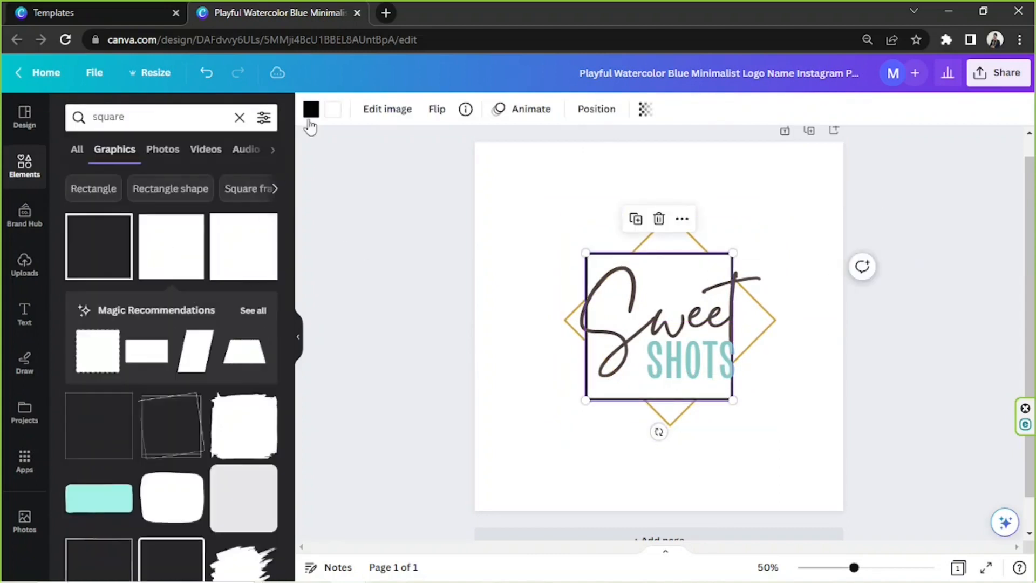
pyautogui.click(312, 109)
pyautogui.click(193, 194)
# - Rotate the teal square into a diamond, move the gold outline aside and fit the teal diamond behind the text
pyautogui.moveTo(659, 432); pyautogui.dragTo(754, 437)
pyautogui.moveTo(654, 407); pyautogui.dragTo(497, 491)
pyautogui.moveTo(590, 197); pyautogui.dragTo(677, 247)
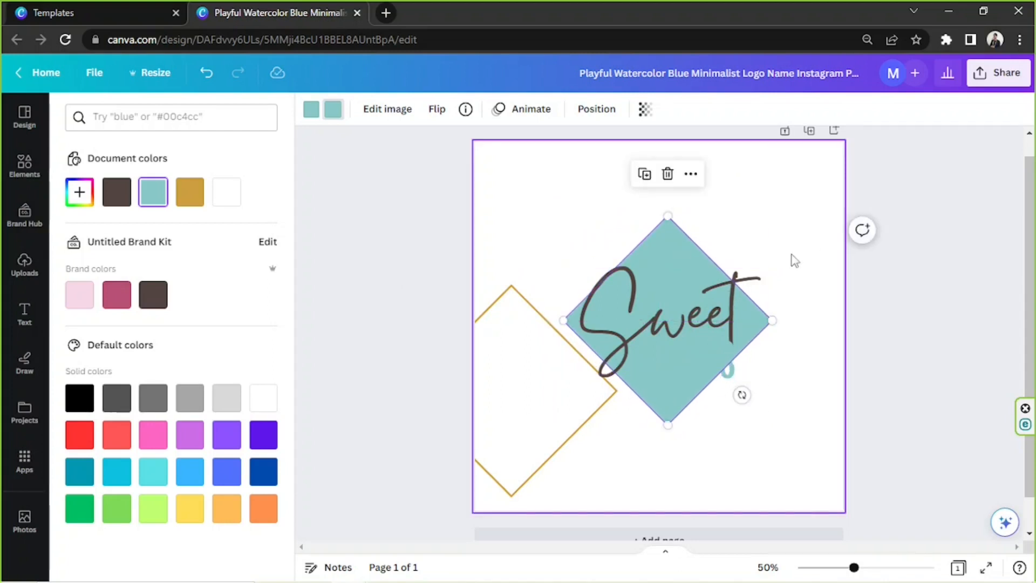
# - Make the "SHOTS" text white and shrink it to fit inside the teal diamond, lined up under "Sweet"
pyautogui.click(733, 376)
pyautogui.click(519, 110)
pyautogui.click(227, 192)
pyautogui.moveTo(736, 391); pyautogui.dragTo(722, 381)
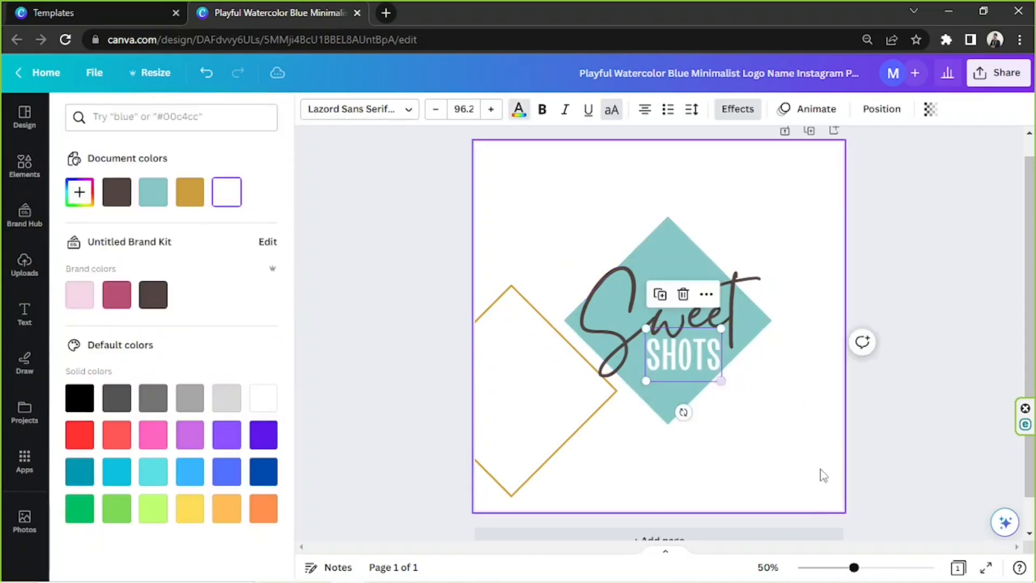
pyautogui.moveTo(853, 568); pyautogui.dragTo(892, 568)
pyautogui.moveTo(766, 427); pyautogui.dragTo(780, 422)
pyautogui.moveTo(891, 568); pyautogui.dragTo(851, 567)
# - Move the gold diamond outline so it overlaps the teal diamond and resize it to 626 px wide
pyautogui.moveTo(572, 400); pyautogui.dragTo(694, 354)
pyautogui.click(586, 113)
pyautogui.click(575, 110)
pyautogui.moveTo(569, 435); pyautogui.dragTo(542, 424)
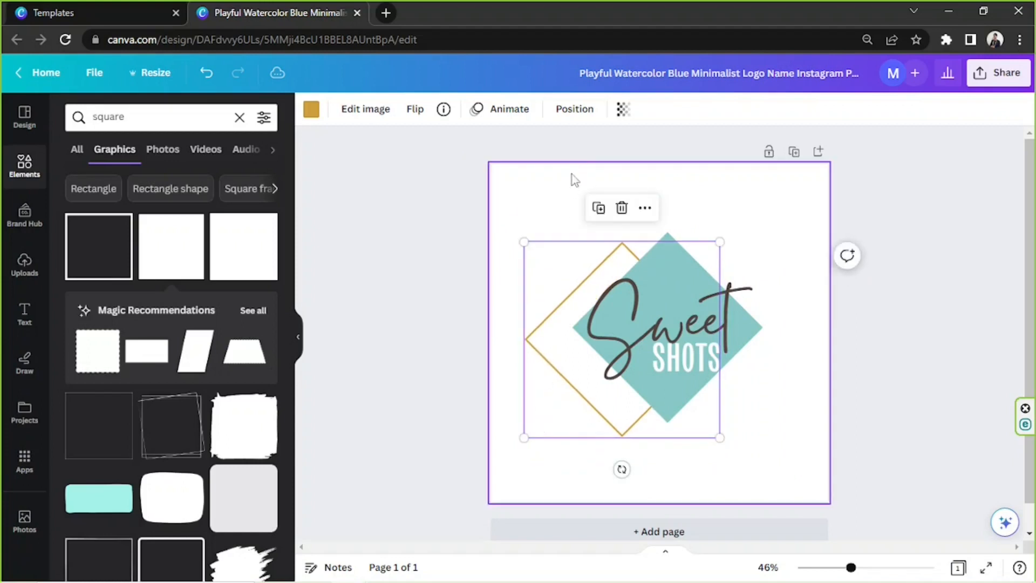
# - Change the gold outline's layer order by bringing it forward, sending it to the front and moving it one level backward
pyautogui.click(571, 109)
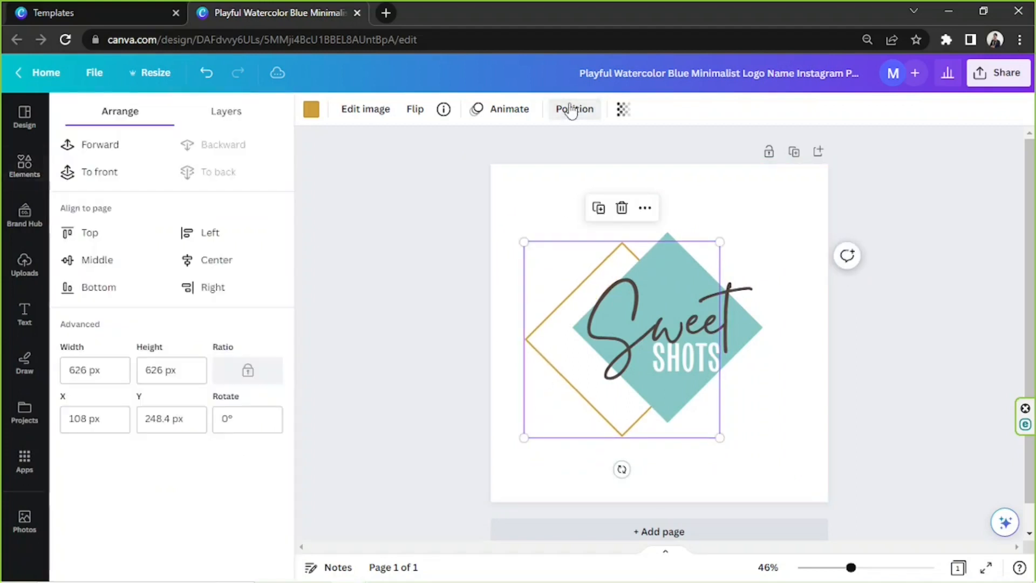
pyautogui.click(117, 153)
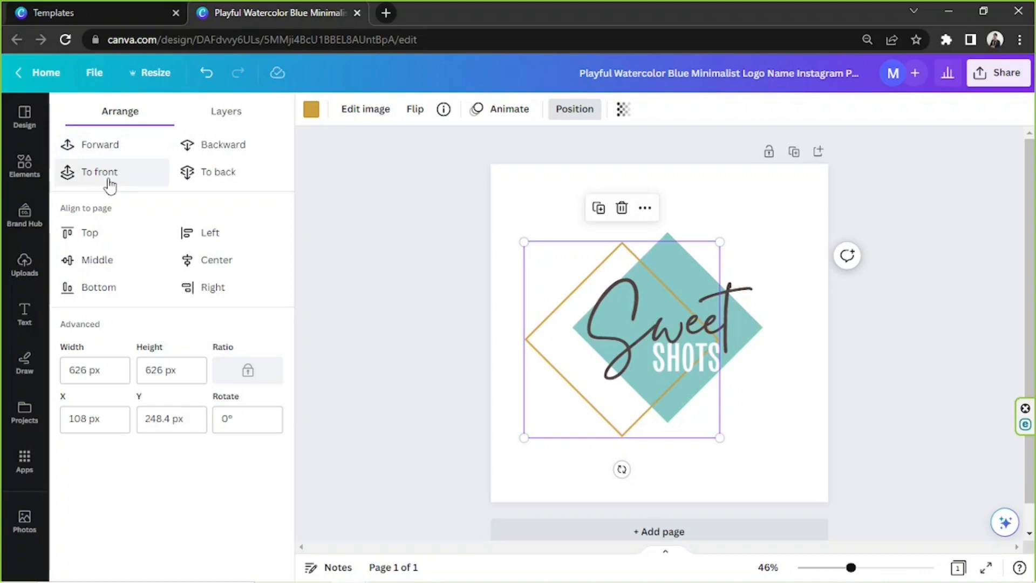
pyautogui.click(108, 179)
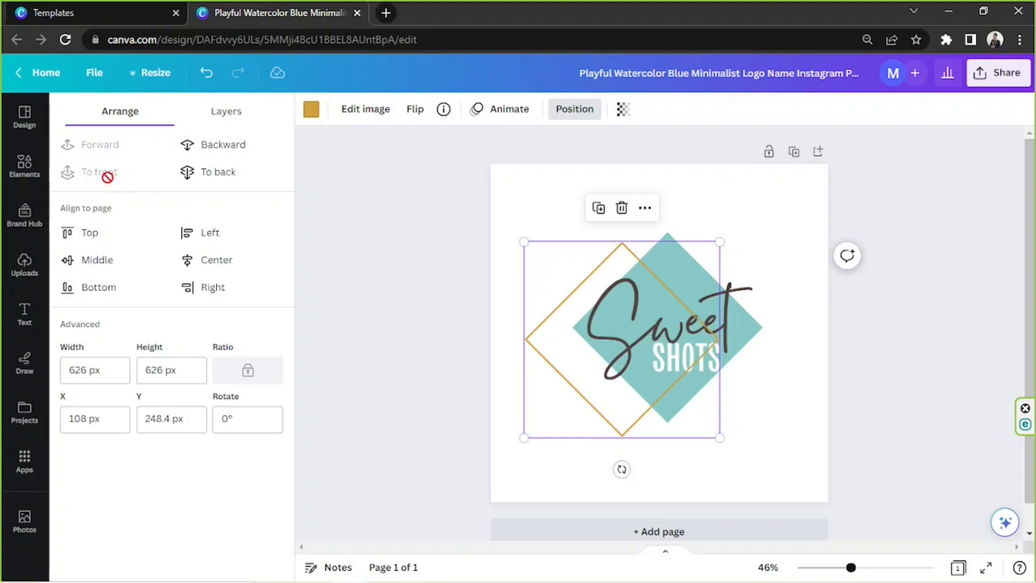
pyautogui.click(211, 146)
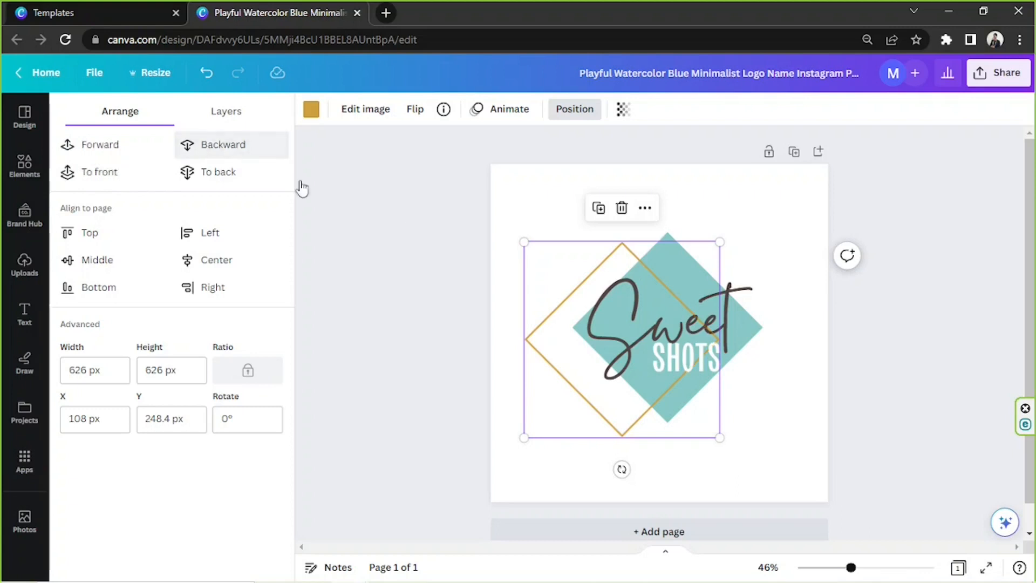
# - Move the gold outline over the teal diamond and rotate it to -45° so it frames the text as a square
pyautogui.moveTo(546, 338); pyautogui.dragTo(583, 340)
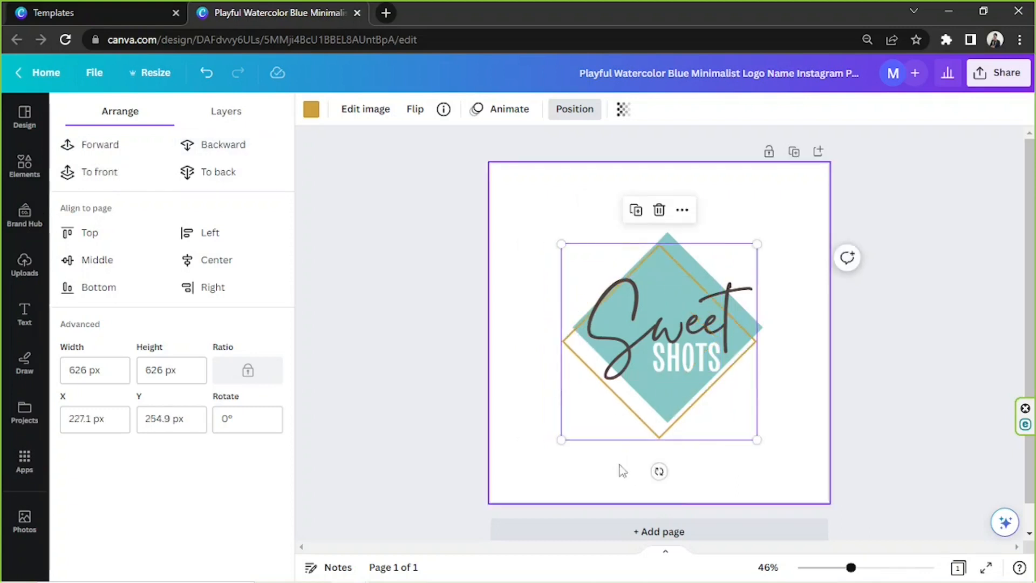
pyautogui.moveTo(659, 472); pyautogui.dragTo(753, 429)
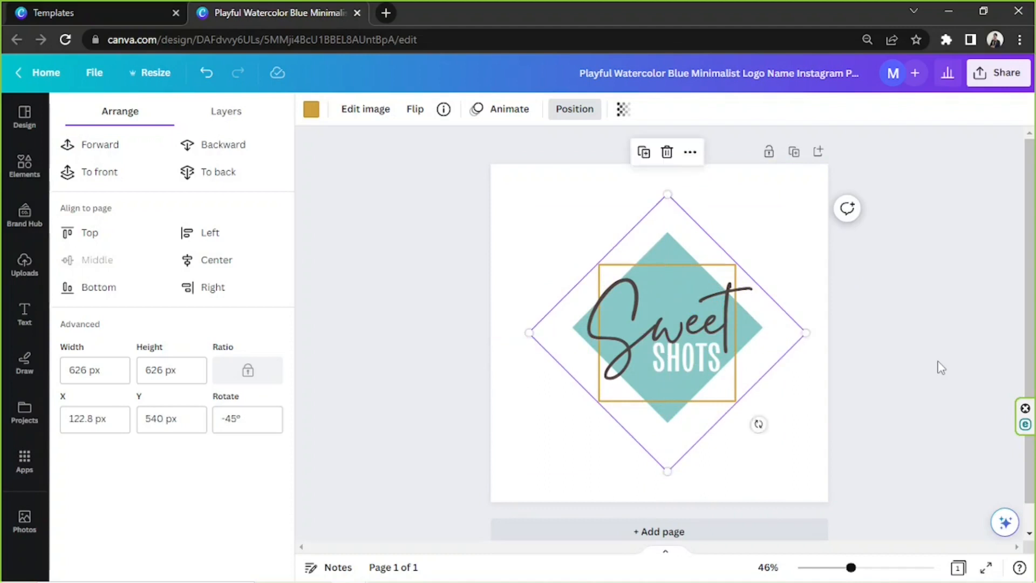
pyautogui.click(937, 365)
# - Search the graphics for "border" and add the thin square frame with crossing corner lines to the logo
pyautogui.click(114, 150)
pyautogui.scroll(-20, 172, 402)
pyautogui.scroll(20, 170, 397)
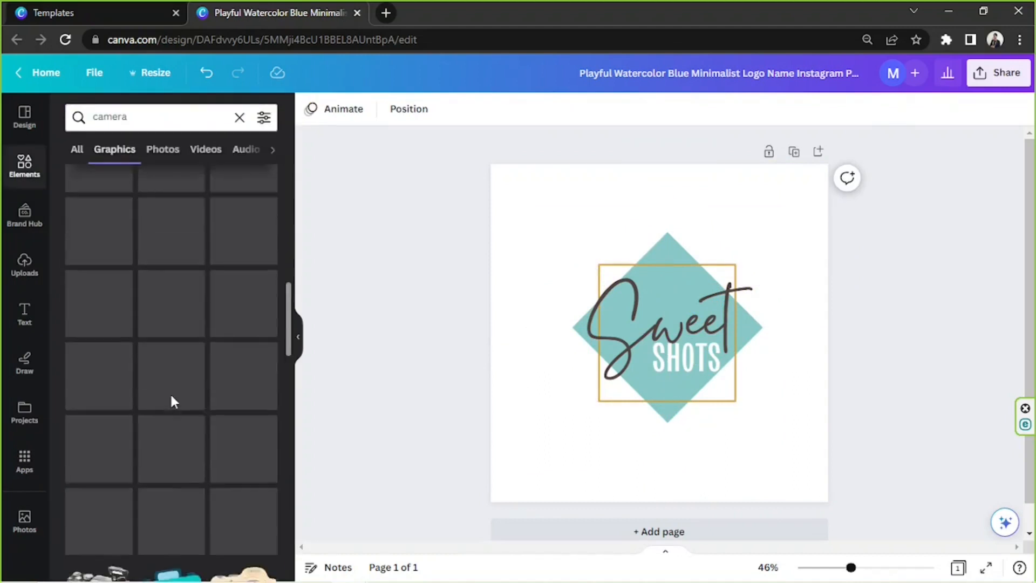
pyautogui.click(735, 270)
pyautogui.moveTo(851, 567); pyautogui.dragTo(869, 568)
pyautogui.moveTo(129, 116); pyautogui.dragTo(3, 116)
pyautogui.write('border')
pyautogui.press('Return')
pyautogui.scroll(-8, 171, 345)
pyautogui.click(243, 230)
# - Resize the crossing-corner frame around the "Sweet Shots" text, send it behind the text and recolour it dark pink
pyautogui.moveTo(770, 440); pyautogui.dragTo(746, 416)
pyautogui.moveTo(727, 227); pyautogui.dragTo(753, 229)
pyautogui.click(575, 109)
pyautogui.click(227, 176)
pyautogui.click(312, 109)
pyautogui.click(118, 293)
pyautogui.moveTo(869, 567); pyautogui.dragTo(859, 567)
# - Delete the gold square outline and shrink the pink corner frame to fit around the text
pyautogui.click(747, 413)
pyautogui.press('Delete')
pyautogui.moveTo(713, 396); pyautogui.dragTo(690, 409)
pyautogui.scroll(-5, 179, 346)
pyautogui.click(506, 271)
pyautogui.moveTo(858, 567)
pyautogui.mouseDown()
pyautogui.moveTo(868, 568)
pyautogui.moveTo(850, 567)
pyautogui.mouseUp()
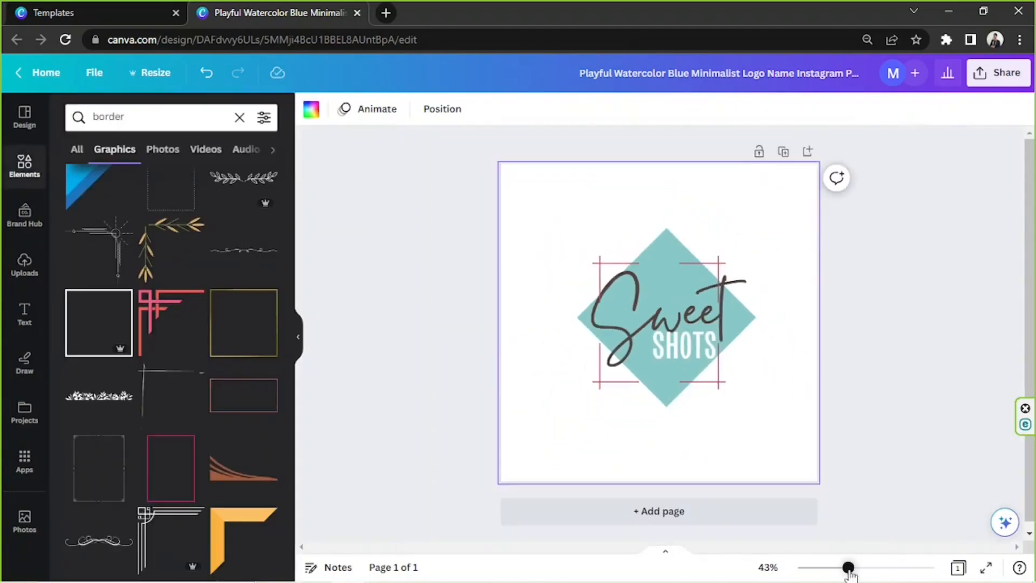
pyautogui.click(880, 278)
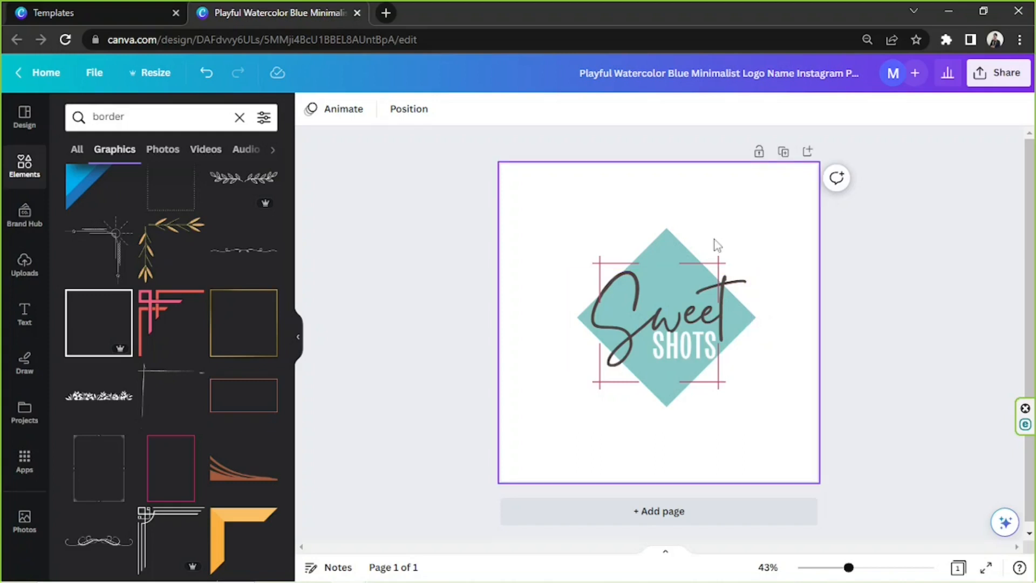
# - Set up the logo's download as a PNG with a transparent background
pyautogui.click(298, 337)
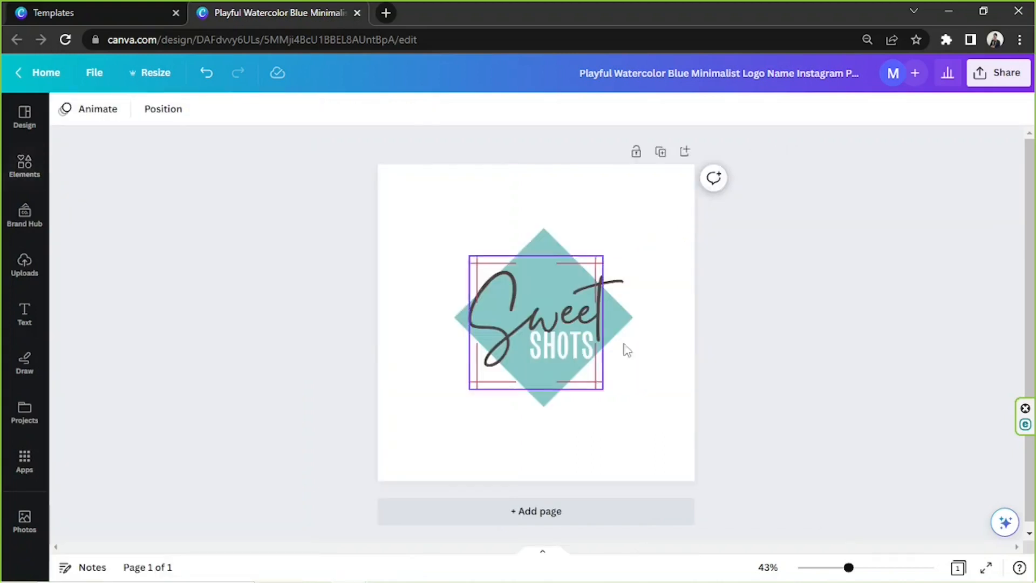
pyautogui.click(829, 315)
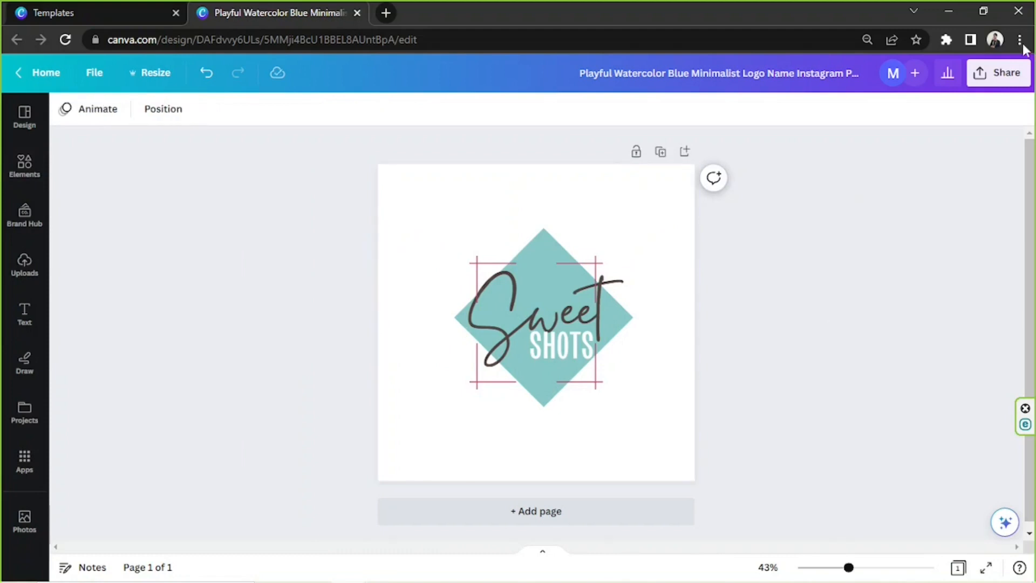
pyautogui.click(1007, 76)
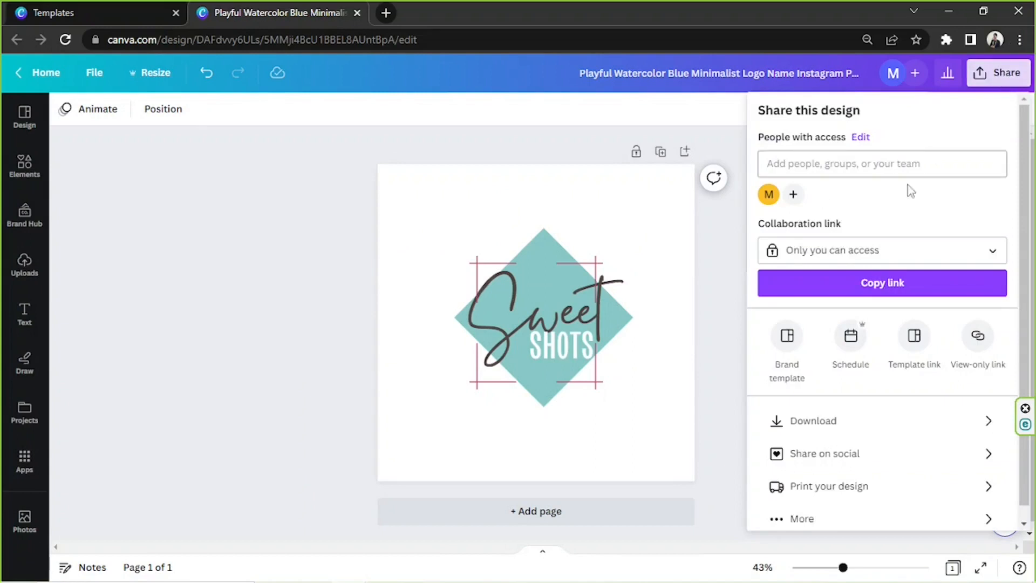
pyautogui.click(816, 426)
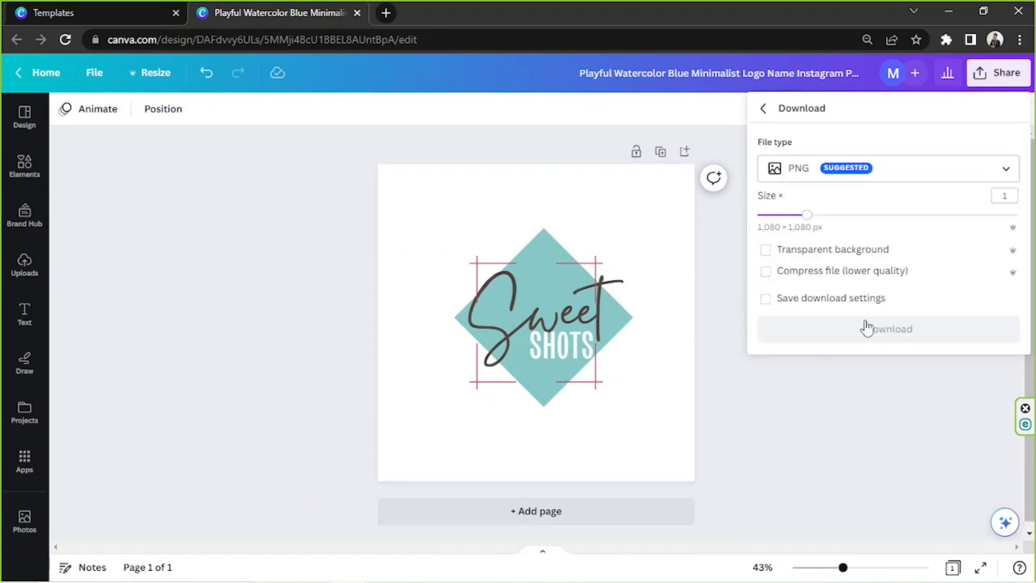
pyautogui.click(798, 167)
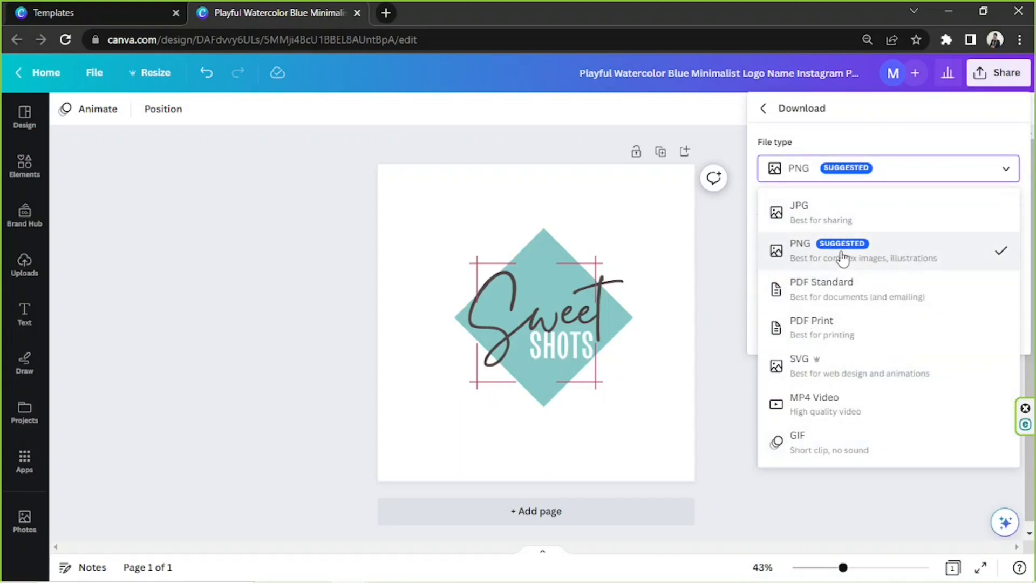
pyautogui.click(844, 177)
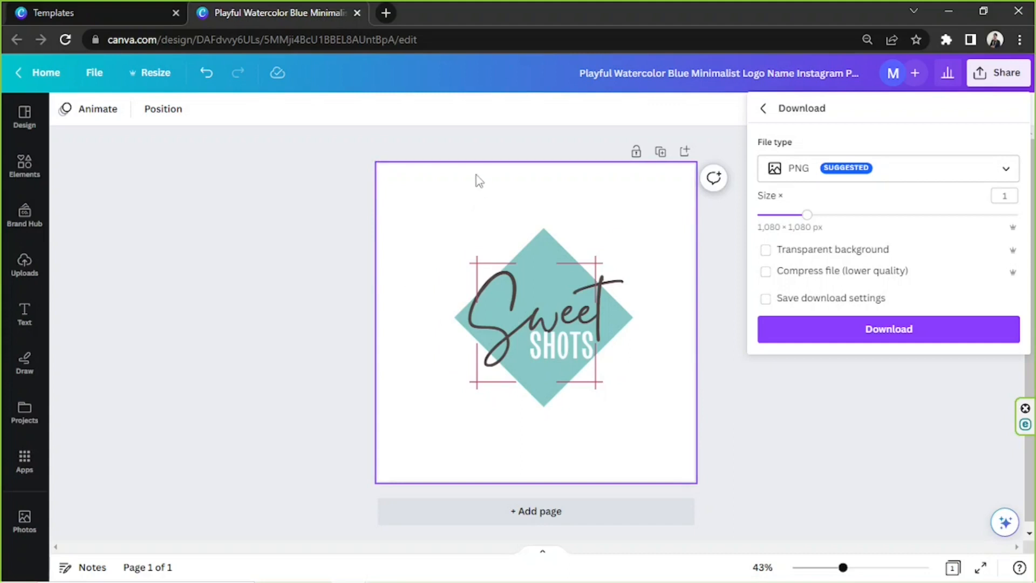
pyautogui.click(766, 251)
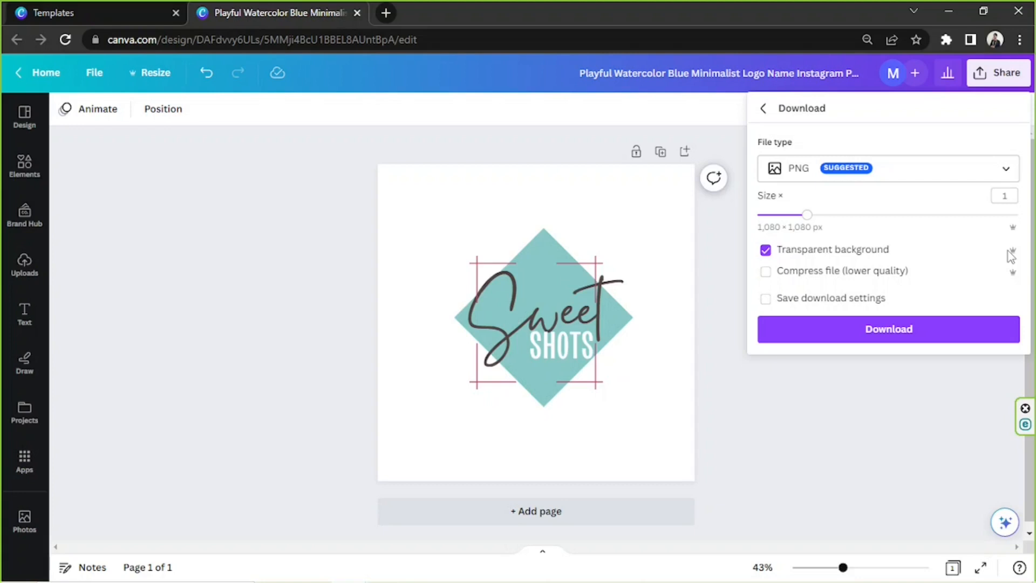
# - Download the logo and save it to the Desktop as Watermark Sample
pyautogui.click(883, 335)
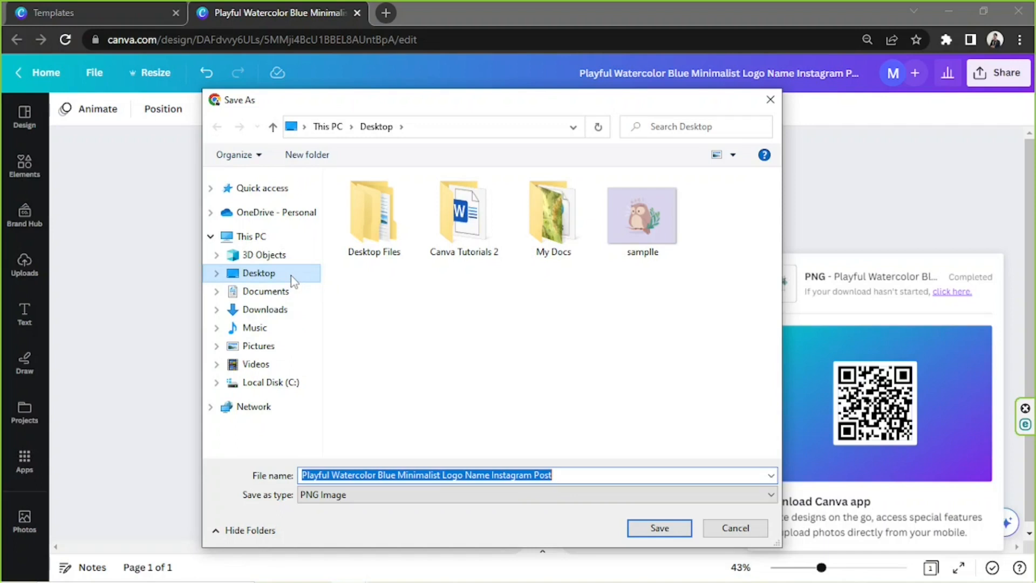
pyautogui.write('Watermark Sample')
pyautogui.press('Return')
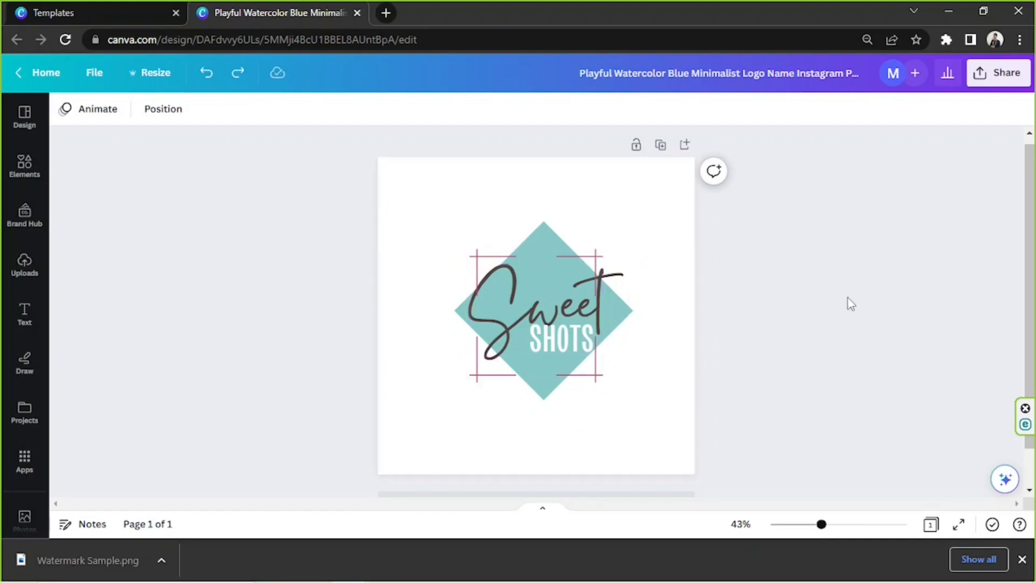
# - Add a second page and set the uploaded owl print-preview screenshot as its background
pyautogui.scroll(-2, 846, 301)
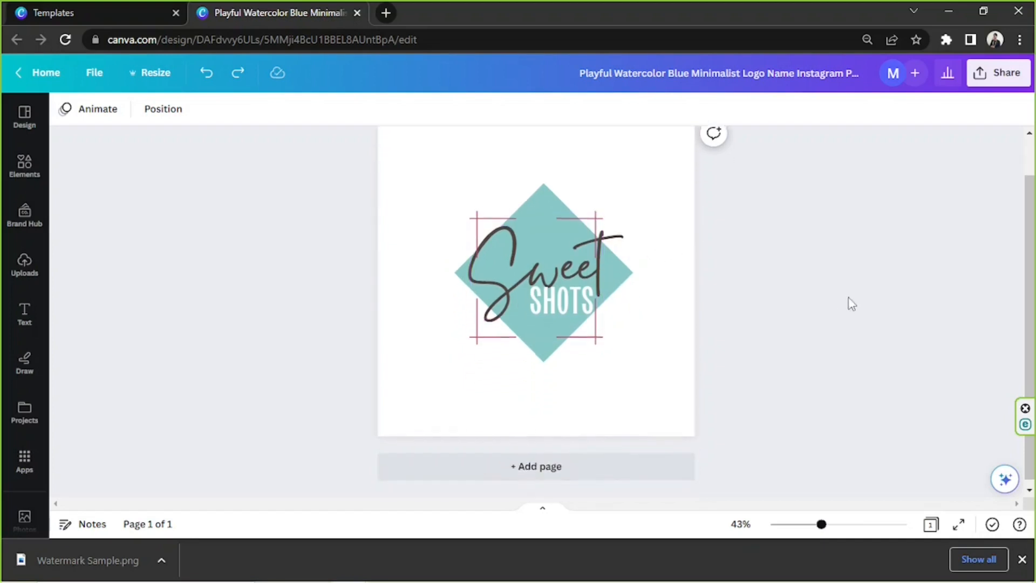
pyautogui.click(567, 467)
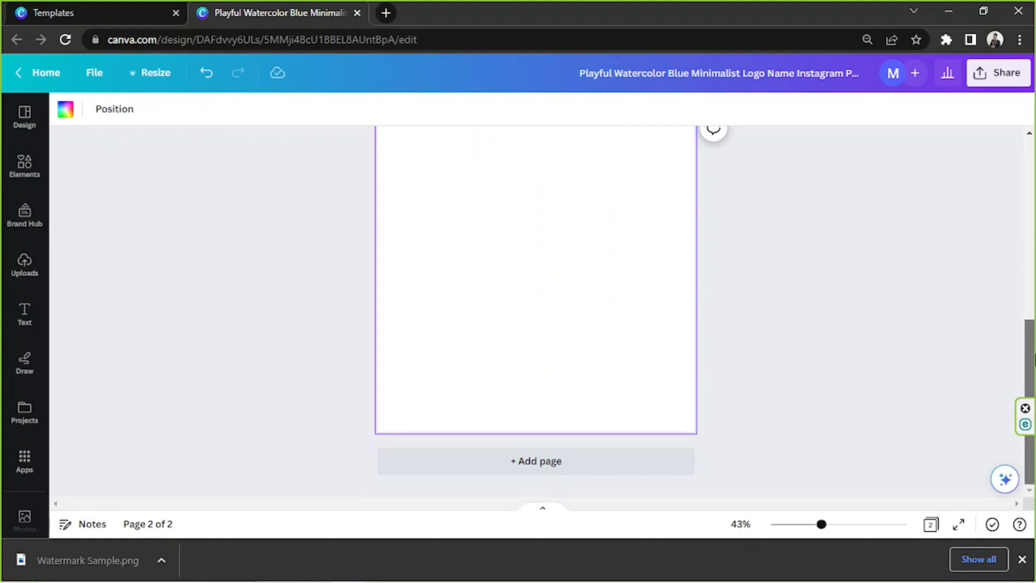
pyautogui.scroll(1, 975, 341)
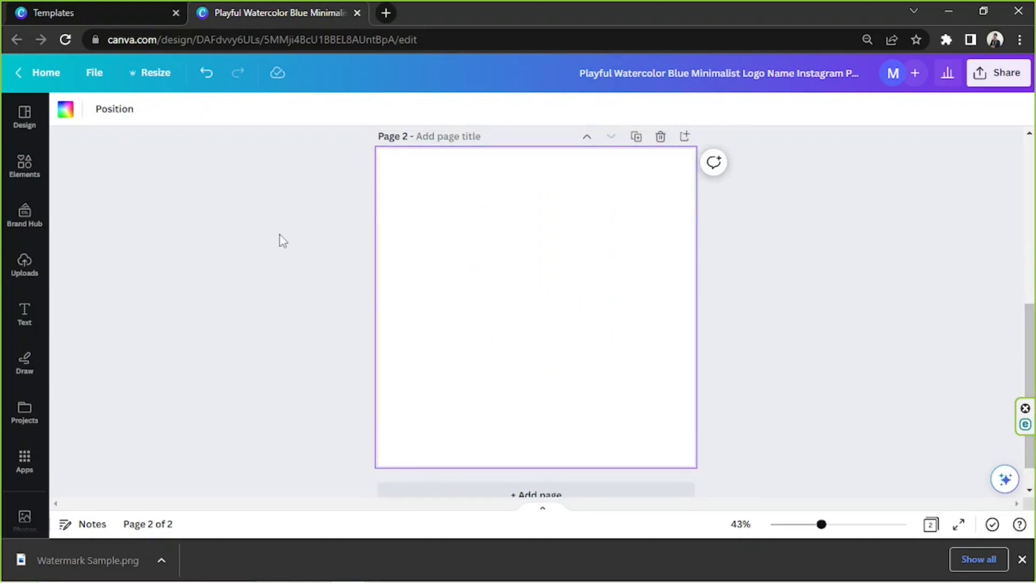
pyautogui.click(25, 265)
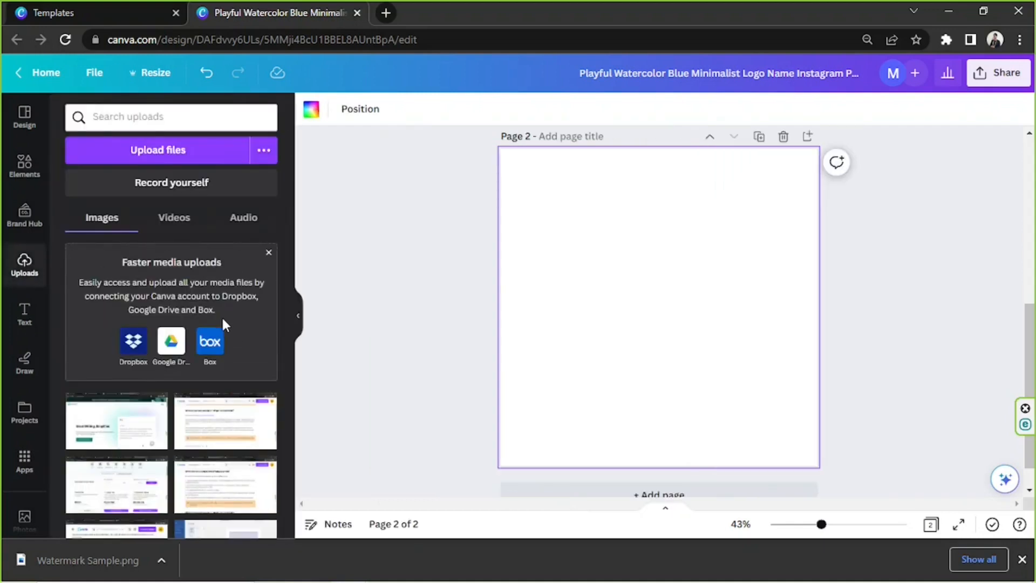
pyautogui.scroll(-3, 209, 402)
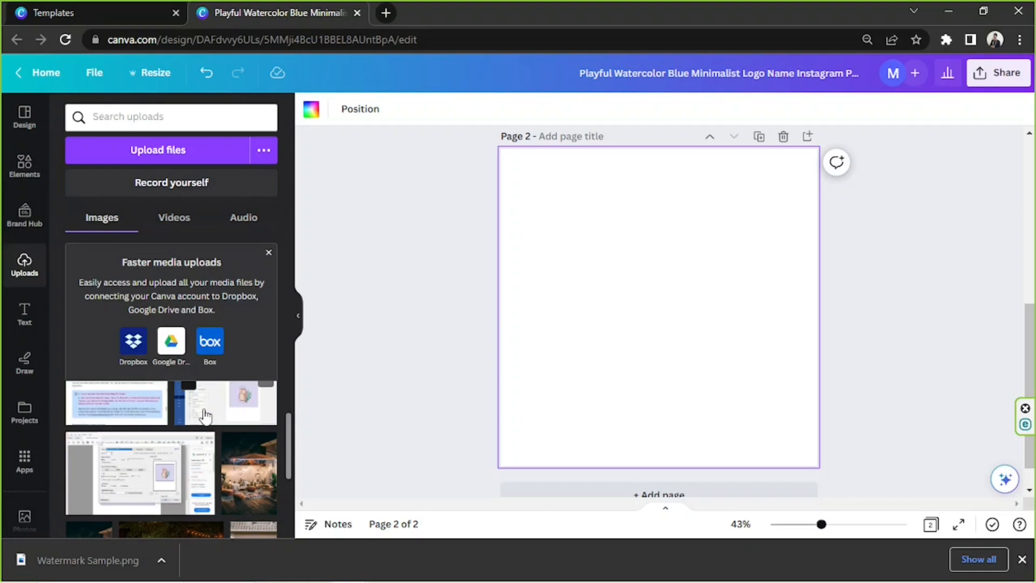
pyautogui.click(205, 415)
pyautogui.rightClick(727, 331)
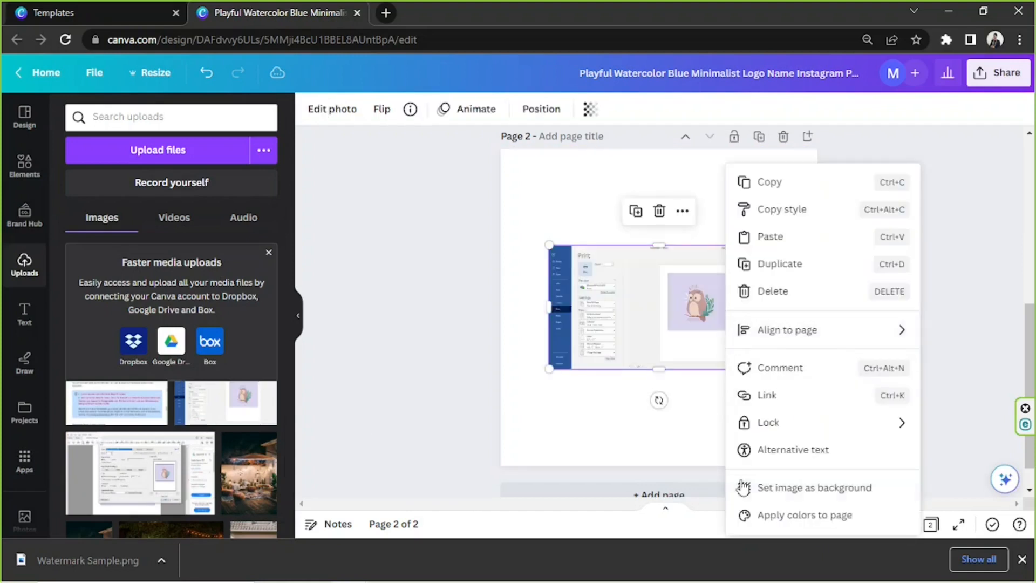
pyautogui.click(744, 487)
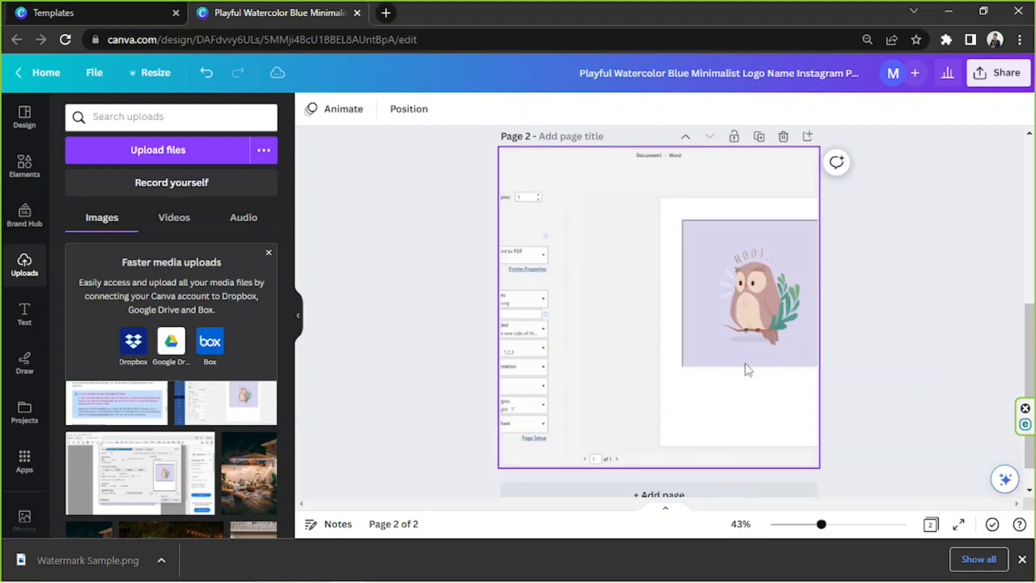
# - Reposition the page 2 background image so the whole owl picture sits near the centre of the page
pyautogui.doubleClick(700, 344)
pyautogui.moveTo(698, 343); pyautogui.dragTo(611, 317)
pyautogui.click(863, 339)
pyautogui.click(388, 328)
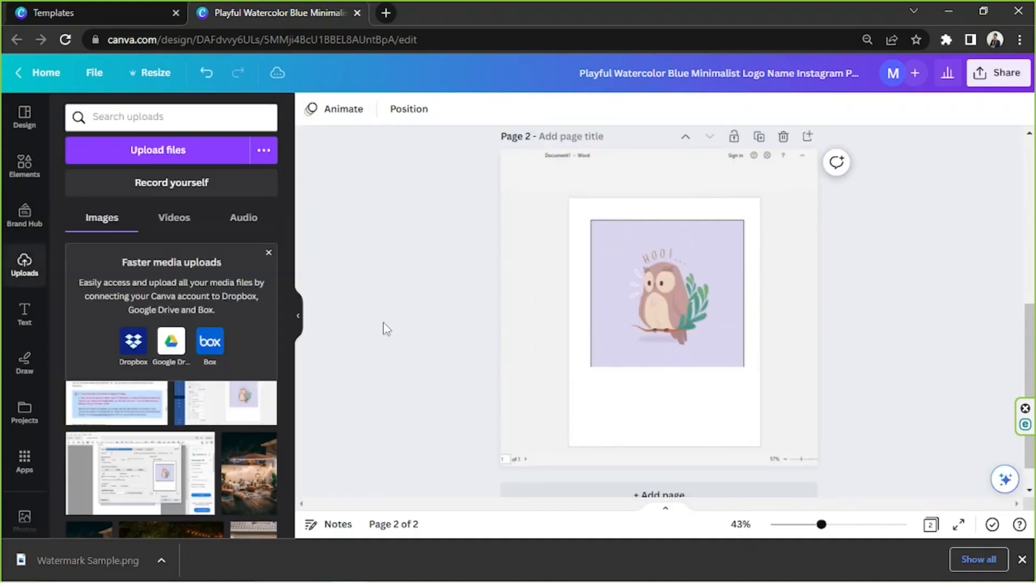
# - Upload the Watermark Sample image and place it at a reduced size below the owl picture, near the sheet's lower-right corner
pyautogui.click(156, 162)
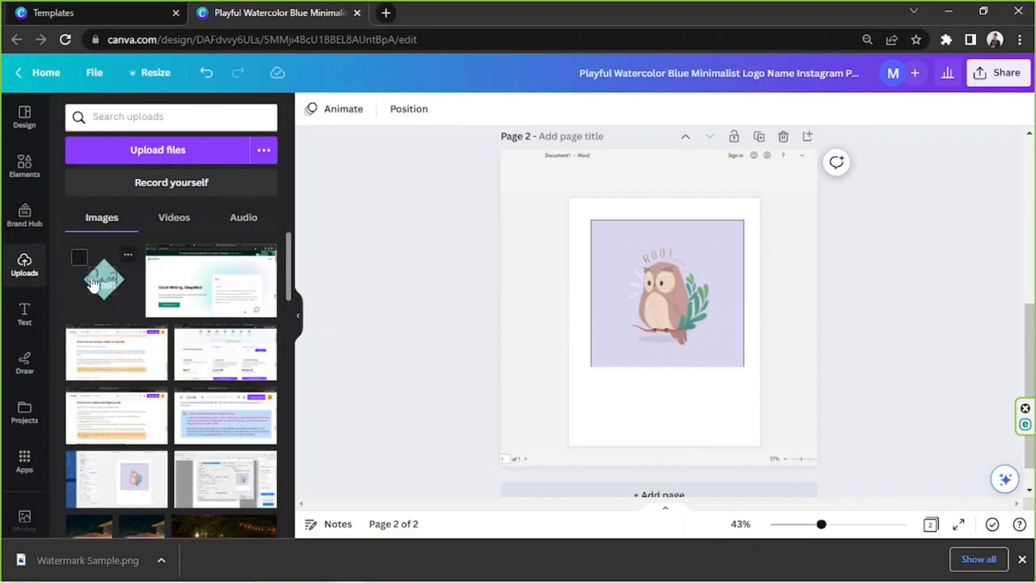
pyautogui.moveTo(95, 284); pyautogui.dragTo(615, 384)
pyautogui.moveTo(648, 448); pyautogui.dragTo(645, 404)
pyautogui.moveTo(782, 282); pyautogui.dragTo(659, 406)
pyautogui.moveTo(624, 451); pyautogui.dragTo(724, 409)
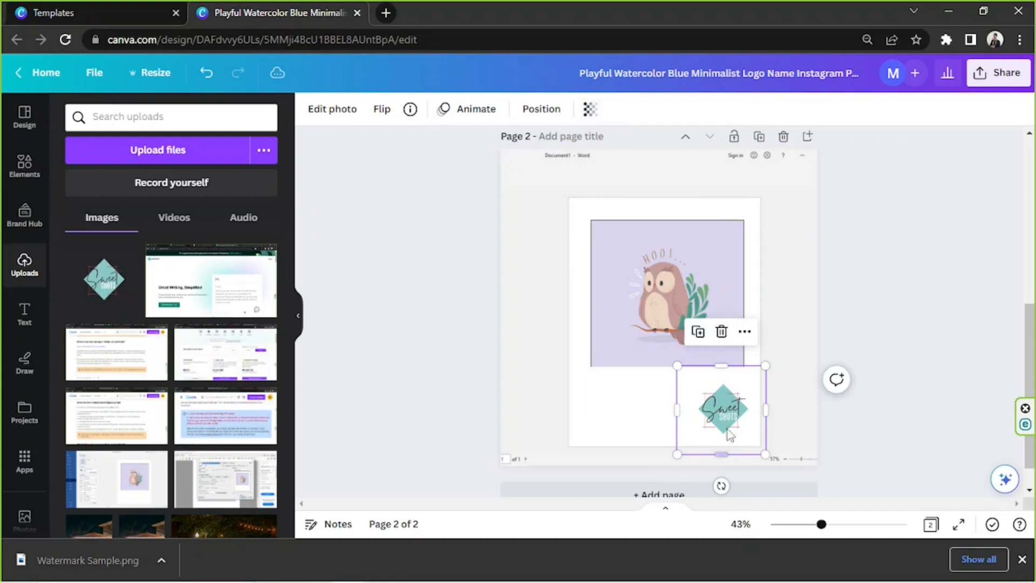
# - Lower the transparency value of the watermark on page 2 to make it semi-transparent
pyautogui.click(595, 115)
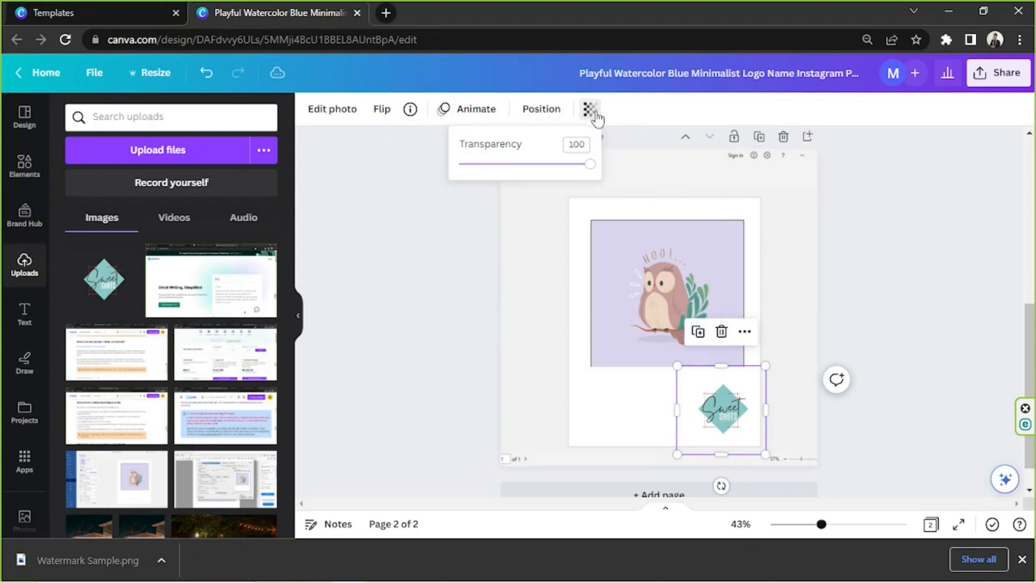
pyautogui.moveTo(590, 169); pyautogui.dragTo(520, 166)
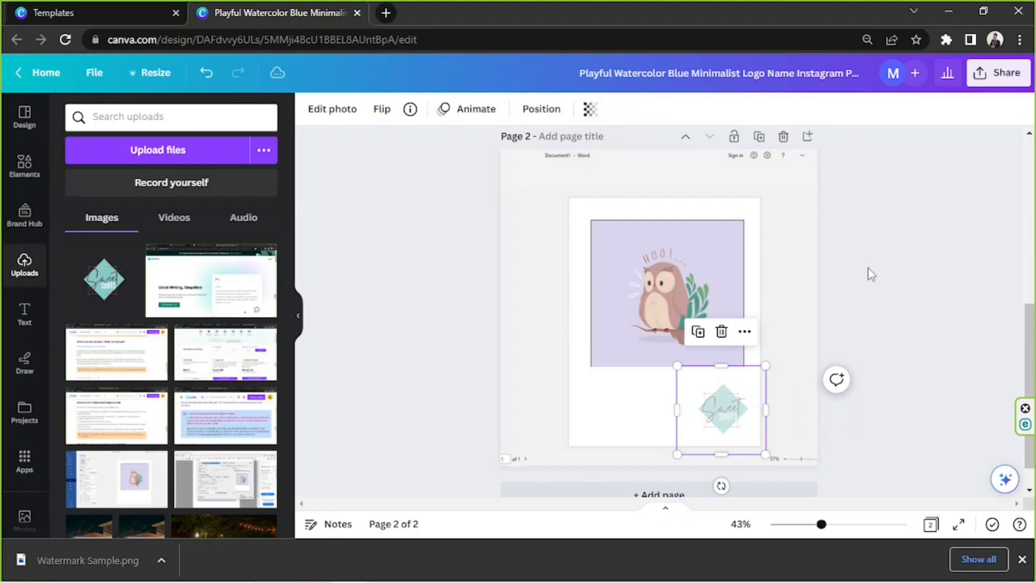
pyautogui.click(870, 274)
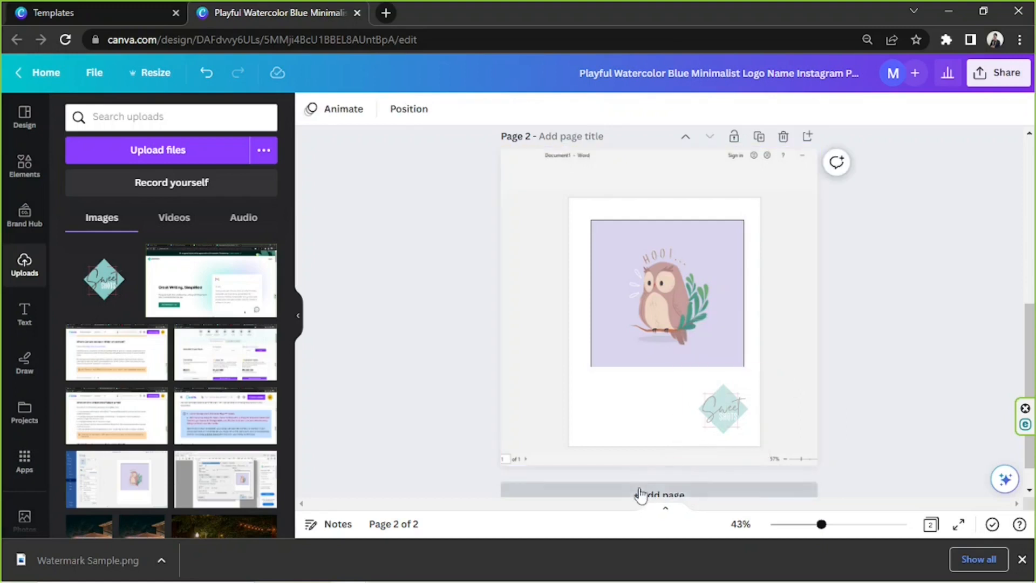
# - Add a third page and set the uploaded photo of the child in a dandelion field as its background
pyautogui.click(641, 494)
pyautogui.scroll(-5, 238, 343)
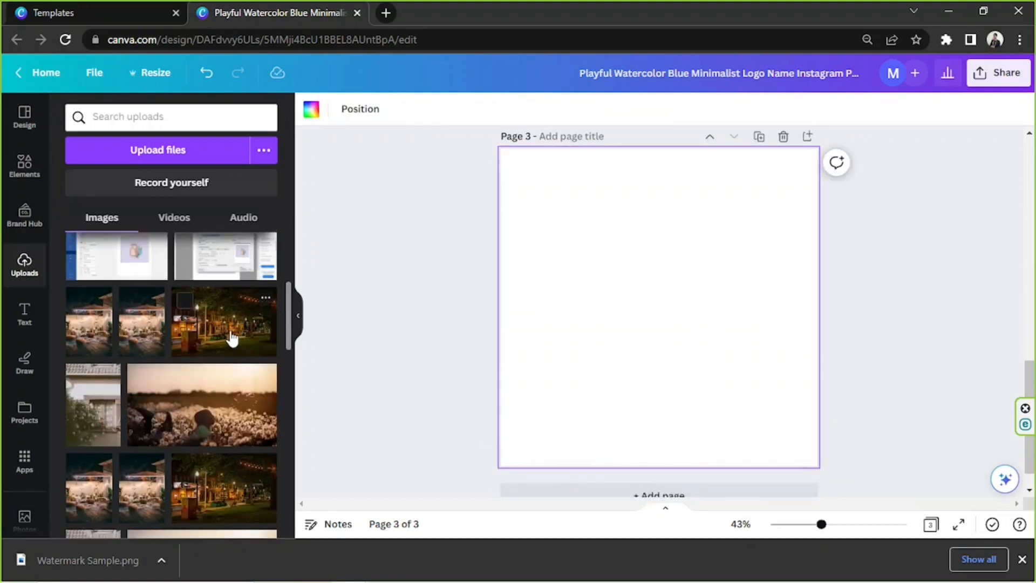
pyautogui.moveTo(220, 424); pyautogui.dragTo(594, 377)
pyautogui.rightClick(625, 352)
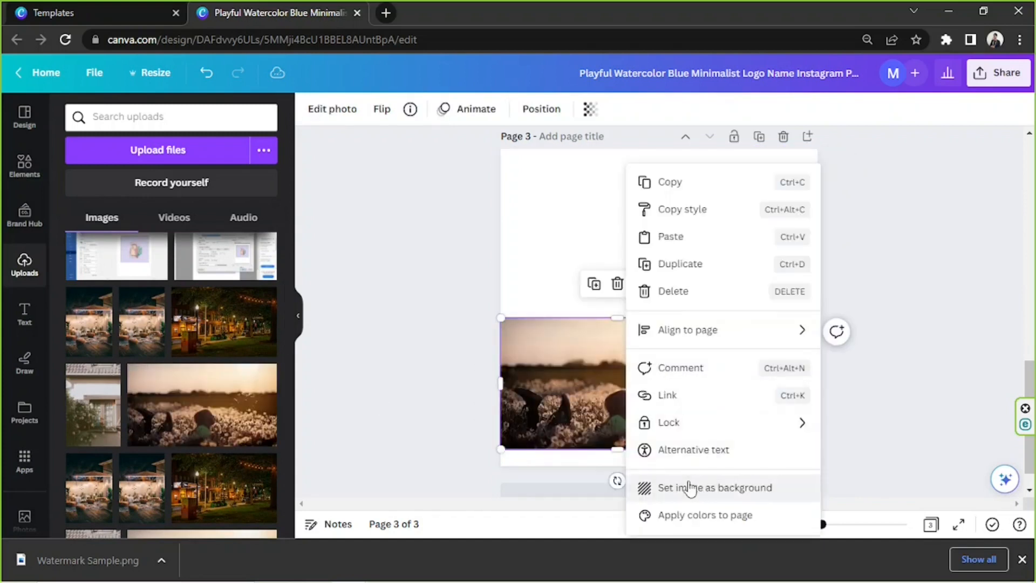
pyautogui.click(687, 488)
pyautogui.scroll(2, 778, 378)
pyautogui.scroll(-2, 777, 384)
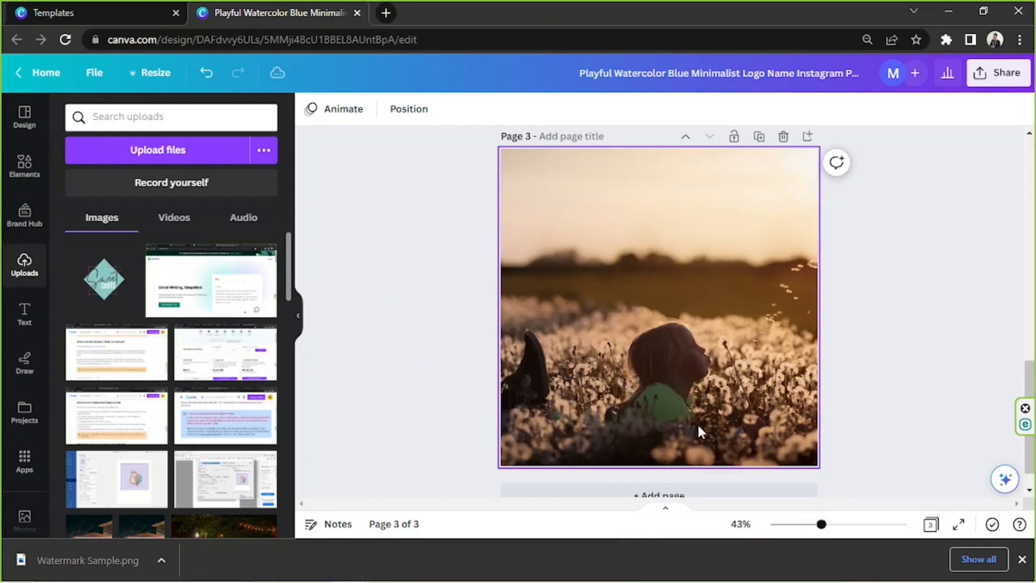
# - Place the uploaded watermark on the dandelion photo, shrink it and move it to the photo's lower-right corner
pyautogui.moveTo(104, 286); pyautogui.dragTo(673, 397)
pyautogui.moveTo(750, 415); pyautogui.dragTo(793, 428)
pyautogui.moveTo(731, 378); pyautogui.dragTo(701, 349)
pyautogui.moveTo(760, 412); pyautogui.dragTo(773, 420)
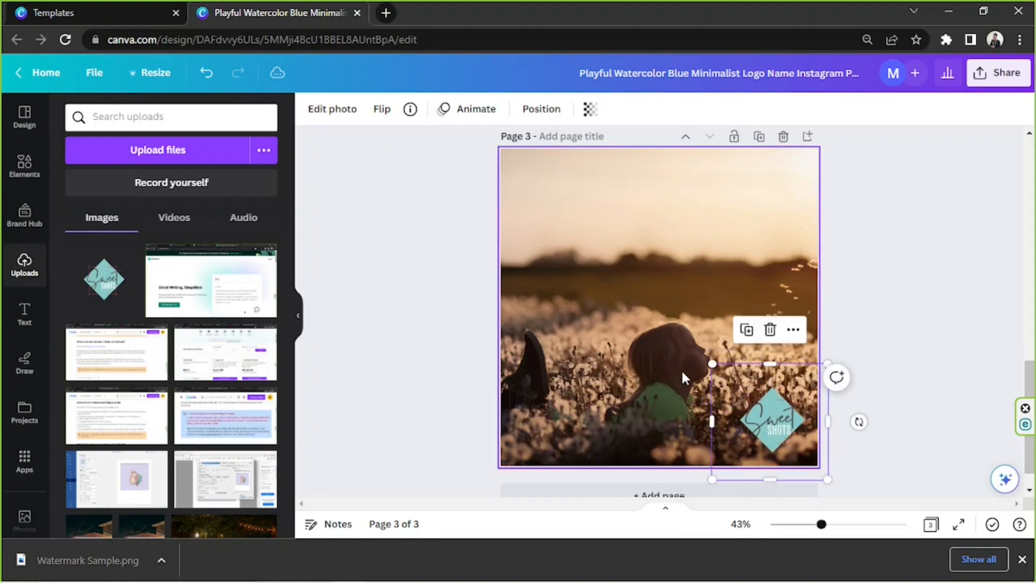
# - Set the transparency of the watermark on the dandelion photo to 73
pyautogui.click(590, 109)
pyautogui.moveTo(585, 169); pyautogui.dragTo(539, 168)
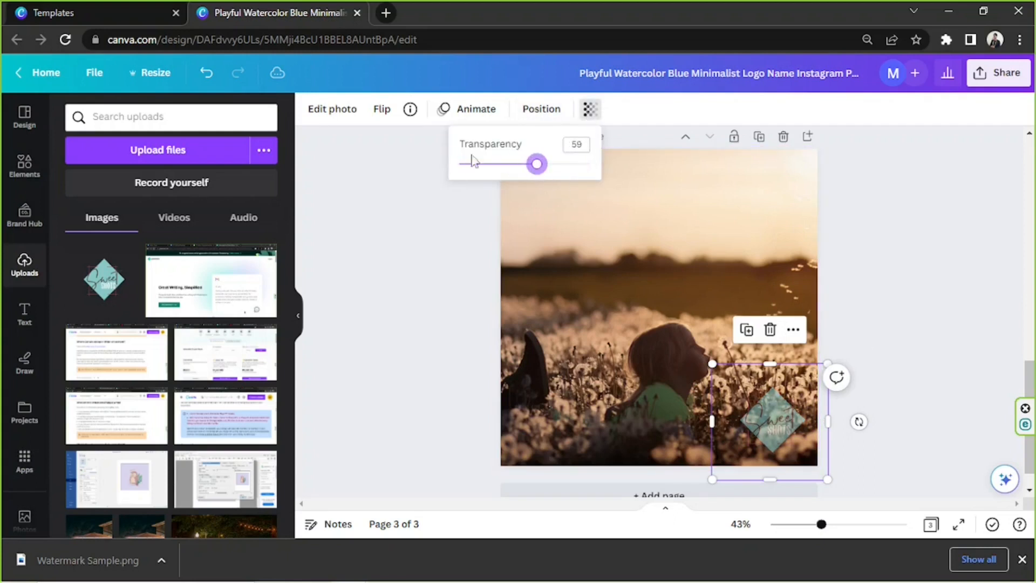
pyautogui.click(556, 164)
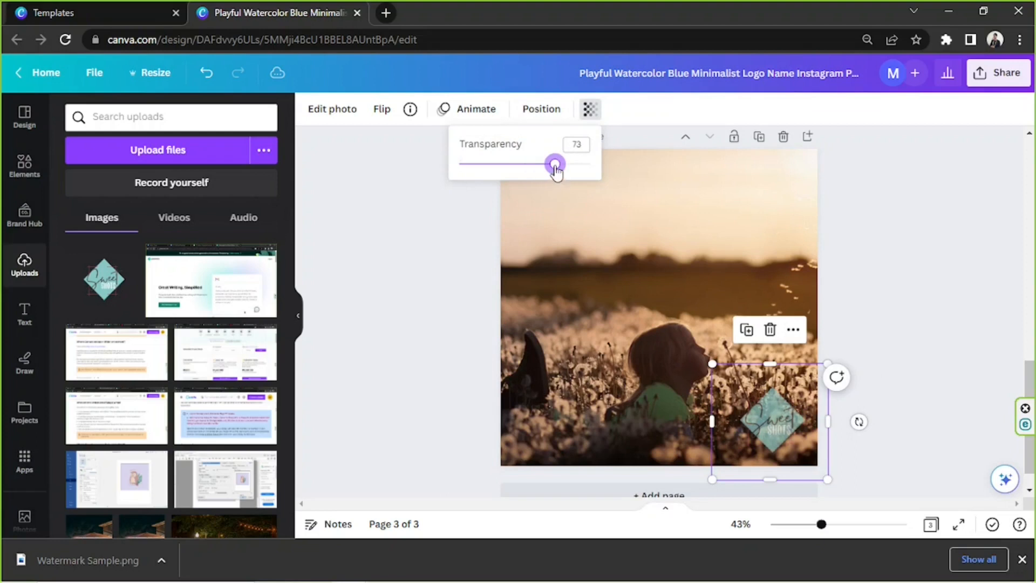
pyautogui.click(885, 275)
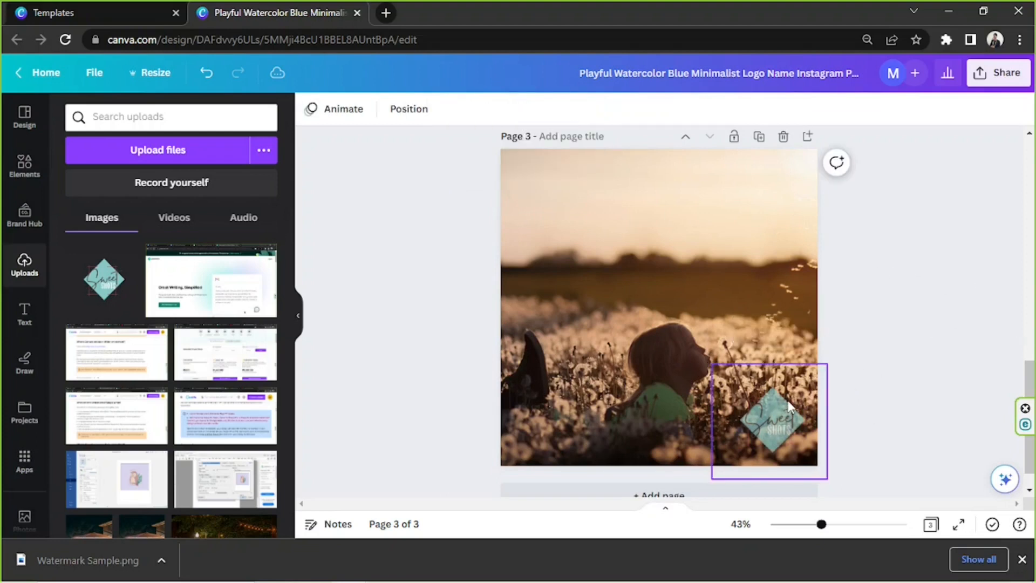
pyautogui.click(813, 397)
pyautogui.moveTo(712, 364); pyautogui.dragTo(740, 387)
pyautogui.click(942, 354)
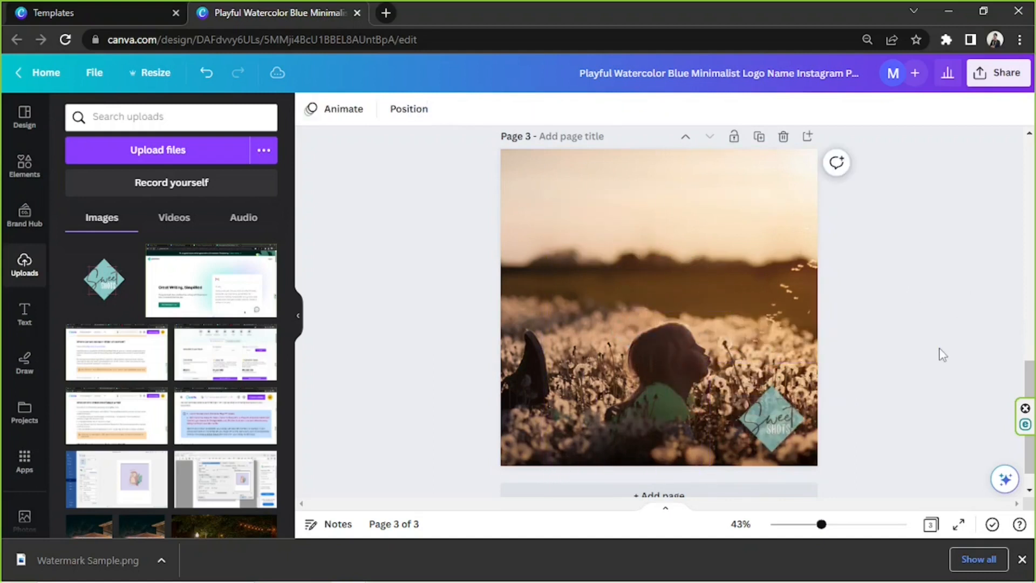